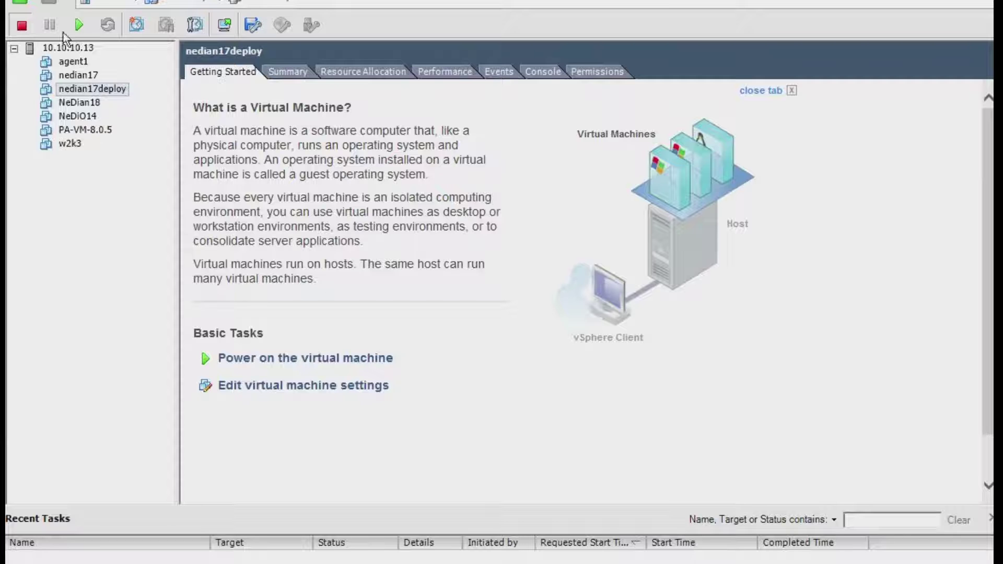
- Deploy NeDian17C-Vmware.ova as thin-provisioned VM NeDian17C-Vmware, keeping the suggested name and details
{"action": "key", "text": "alt+f"}
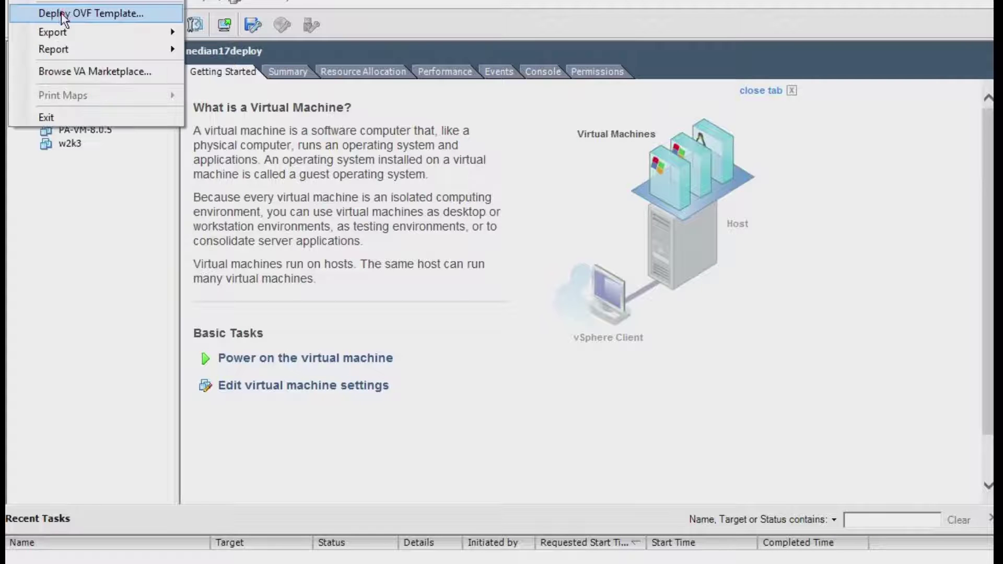
{"action": "left_click", "coordinate": [65, 13]}
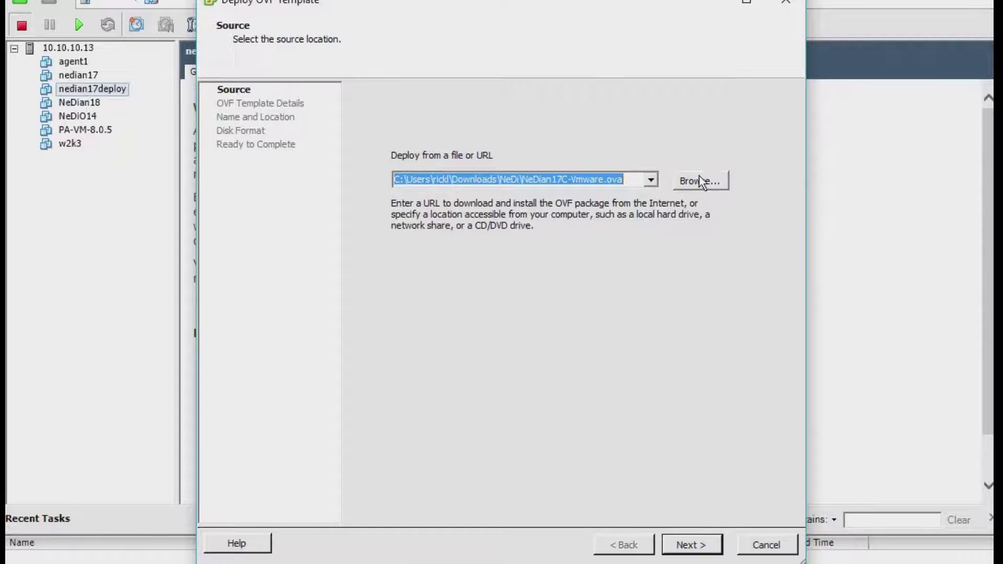
{"action": "left_click", "coordinate": [703, 188]}
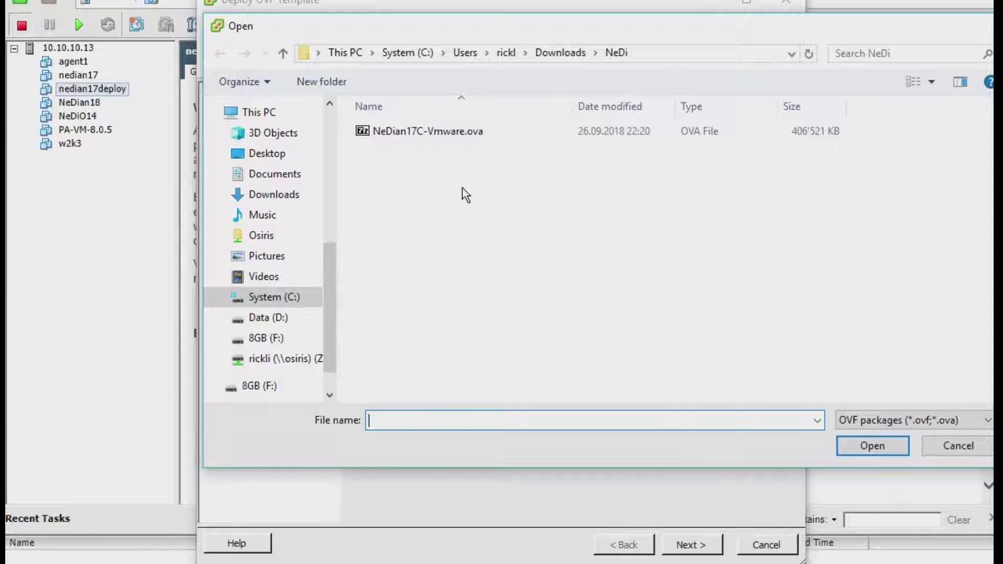
{"action": "double_click", "coordinate": [450, 131]}
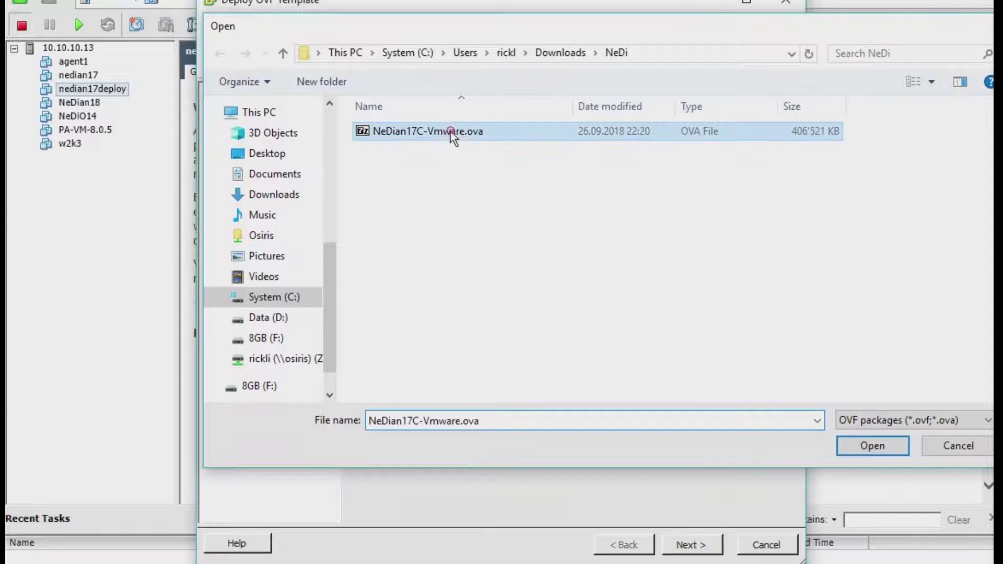
{"action": "left_click", "coordinate": [689, 545]}
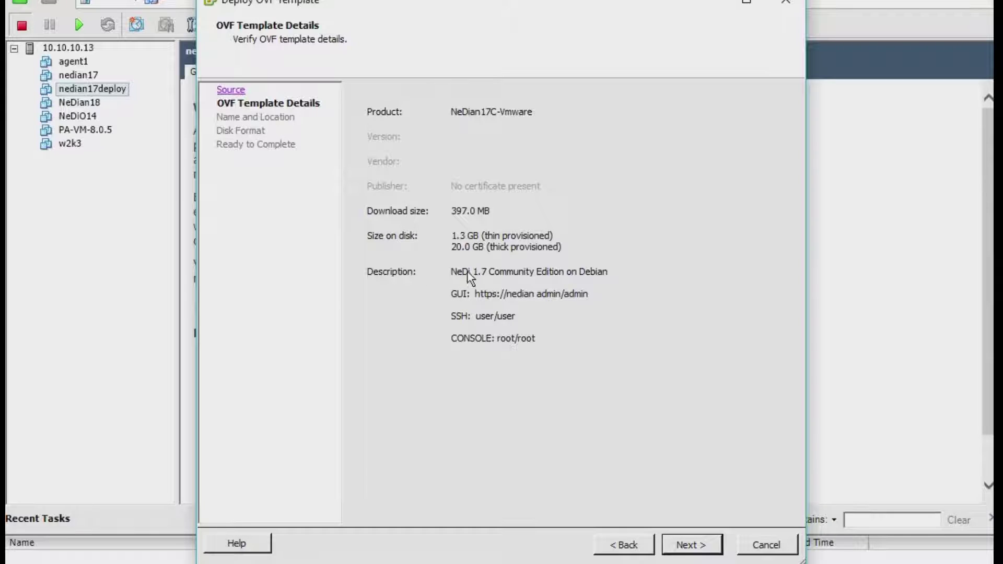
{"action": "left_click", "coordinate": [696, 548]}
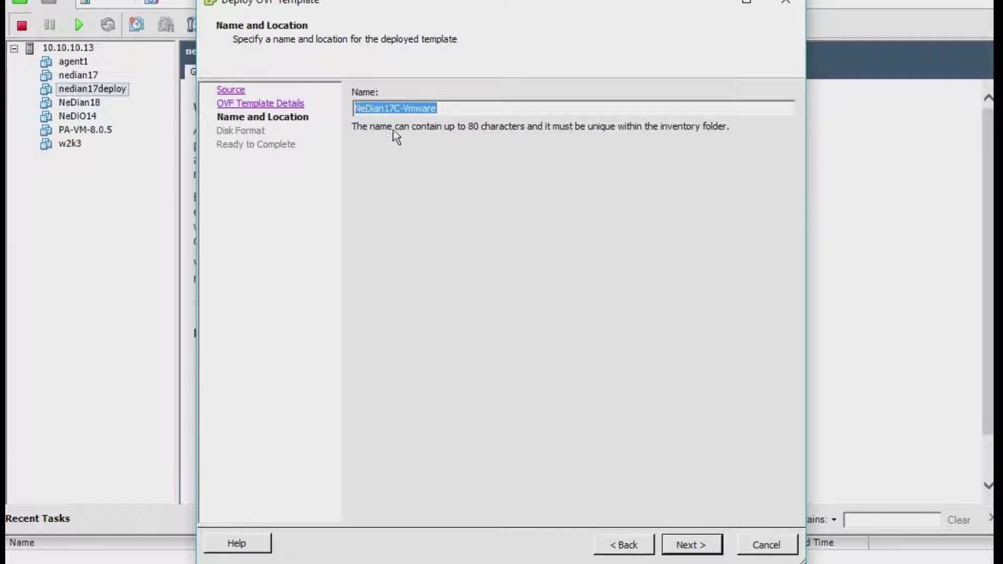
{"action": "left_click", "coordinate": [701, 556]}
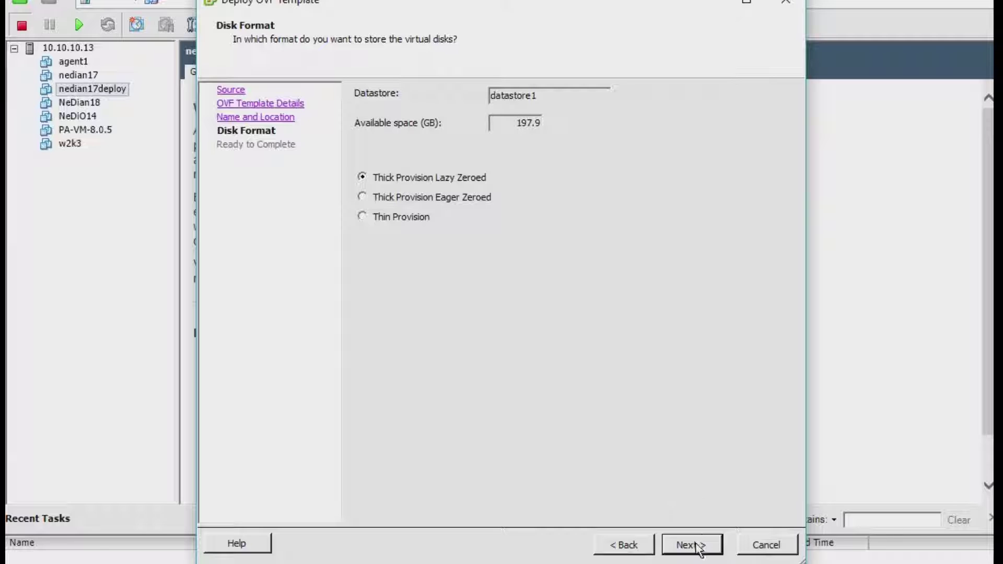
{"action": "left_click", "coordinate": [397, 217]}
{"action": "left_click", "coordinate": [687, 543]}
{"action": "left_click", "coordinate": [691, 546]}
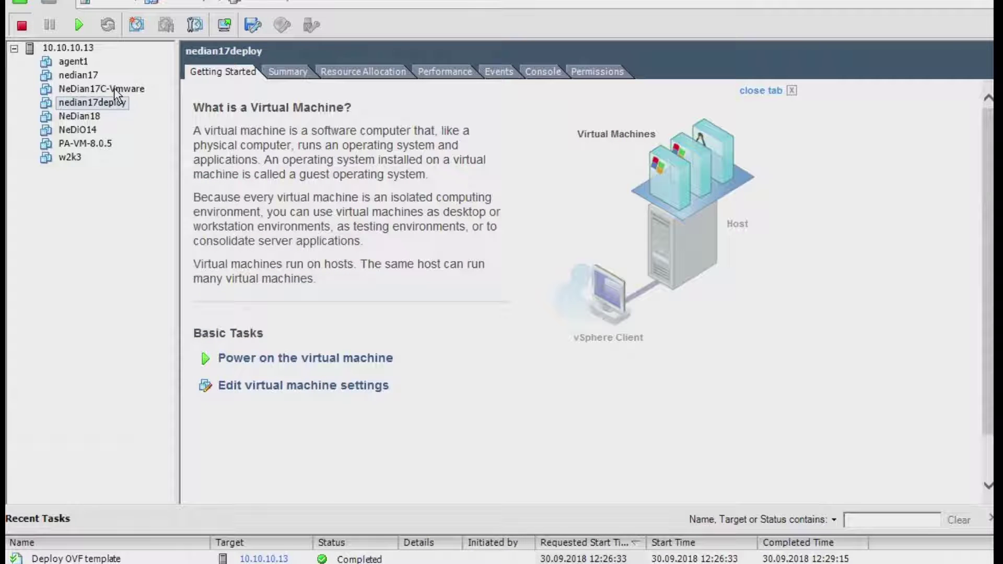
- Power on the NeDian17C-Vmware VM and view its console at the Debian login prompt
{"action": "left_click", "coordinate": [112, 90]}
{"action": "left_click", "coordinate": [79, 26]}
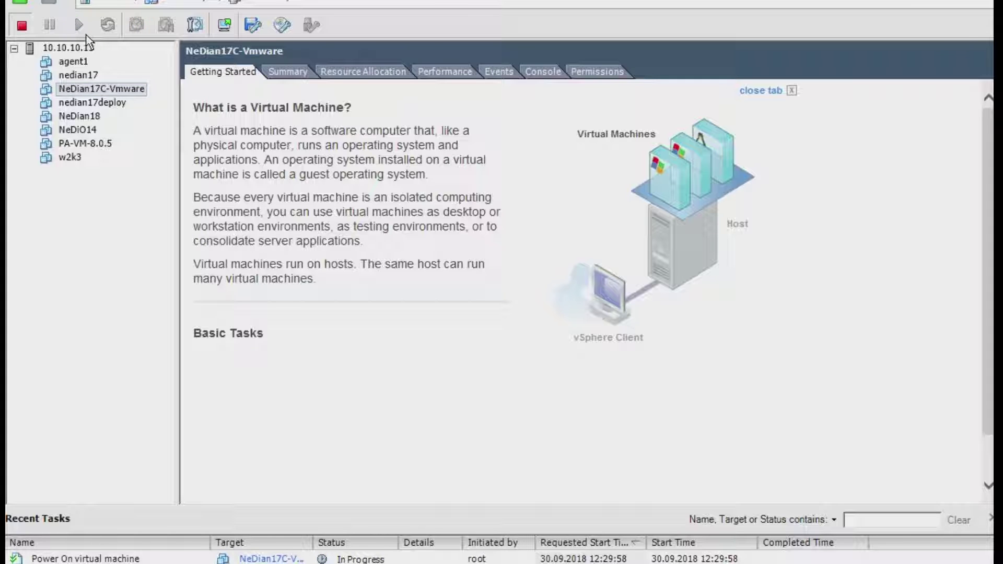
{"action": "left_click", "coordinate": [543, 72]}
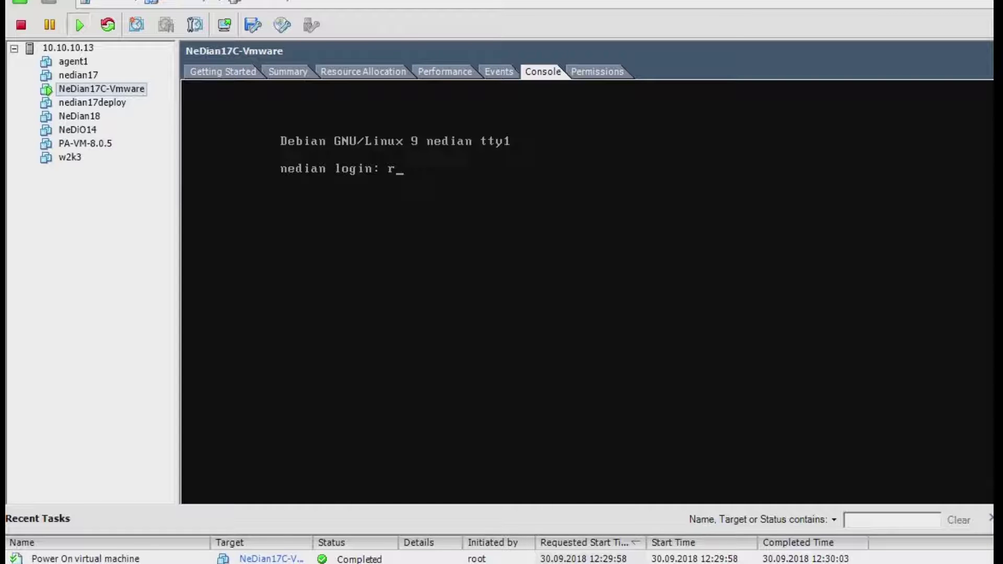
- Log in as root and check the tftpd-hpa service status
{"action": "type", "text": "t"}
{"action": "key", "text": "Return"}
{"action": "key", "text": "Return"}
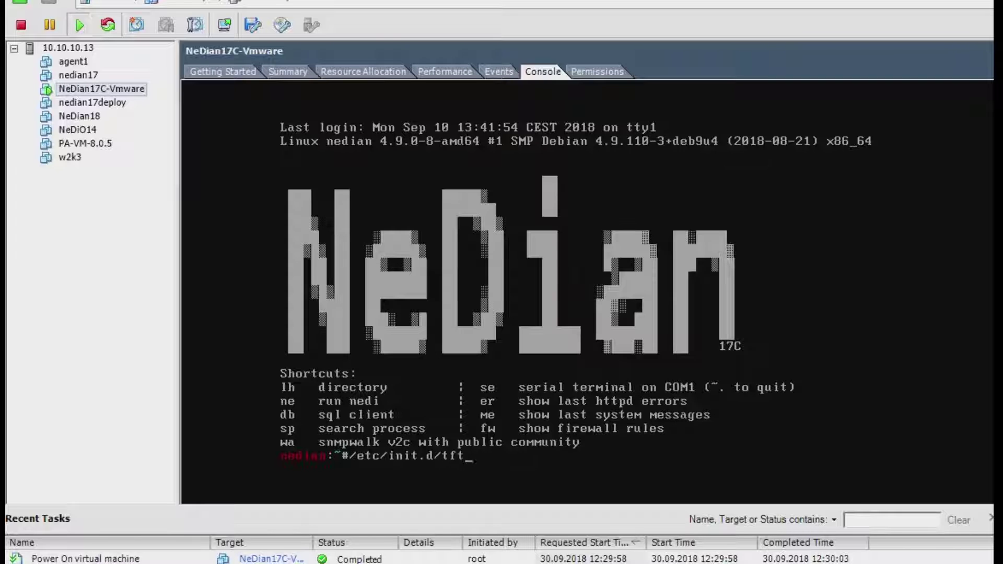
{"action": "type", "text": "/etc/init.d/tft"}
{"action": "key", "text": "Tab"}
{"action": "type", "text": "status"}
{"action": "key", "text": "Return"}
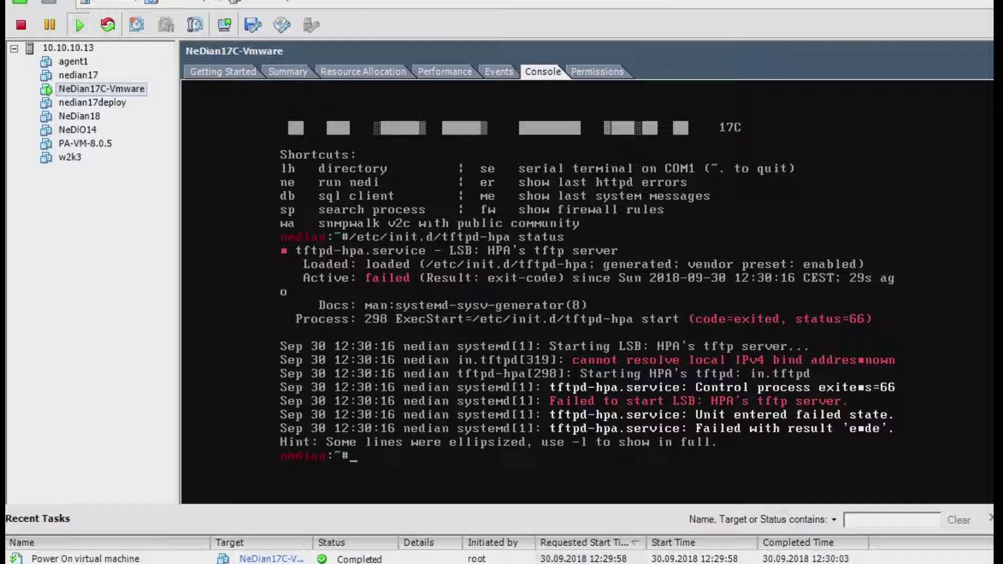
- Restart tftpd-hpa, confirm it is running, and list the network addresses with ip a
{"action": "key", "text": "Up"}
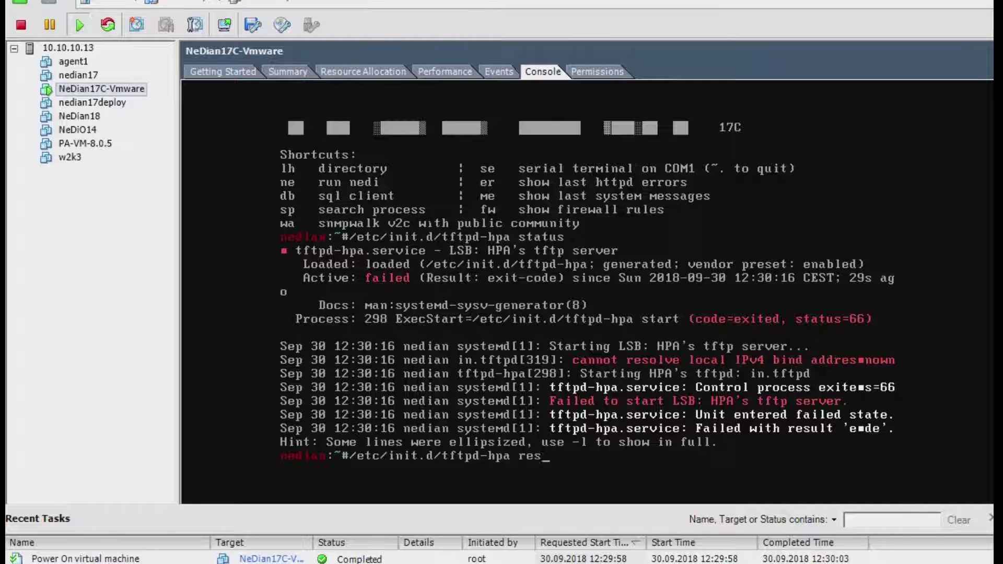
{"action": "key", "text": "Return"}
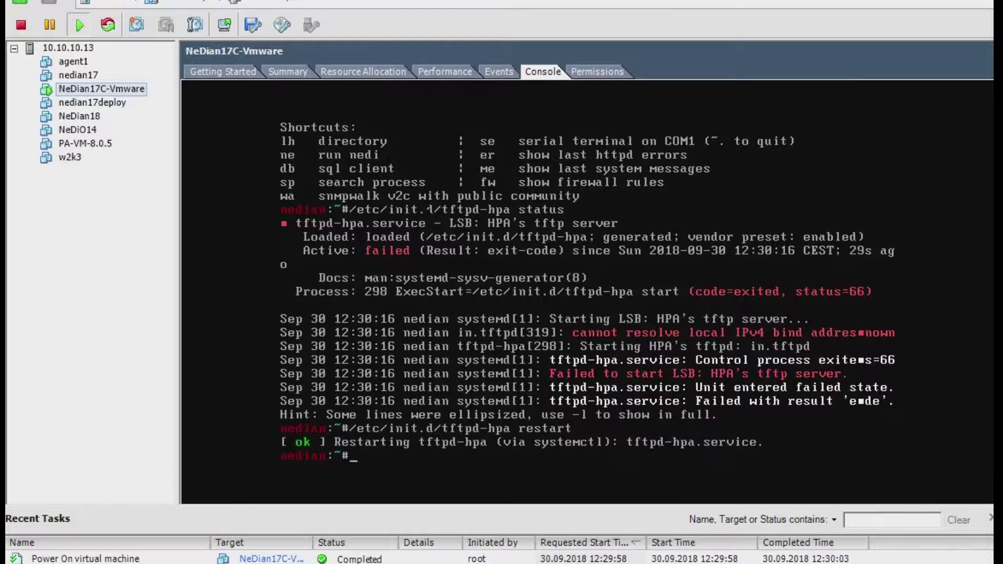
{"action": "key", "text": "Up"}
{"action": "key", "text": "Up"}
{"action": "key", "text": "Return"}
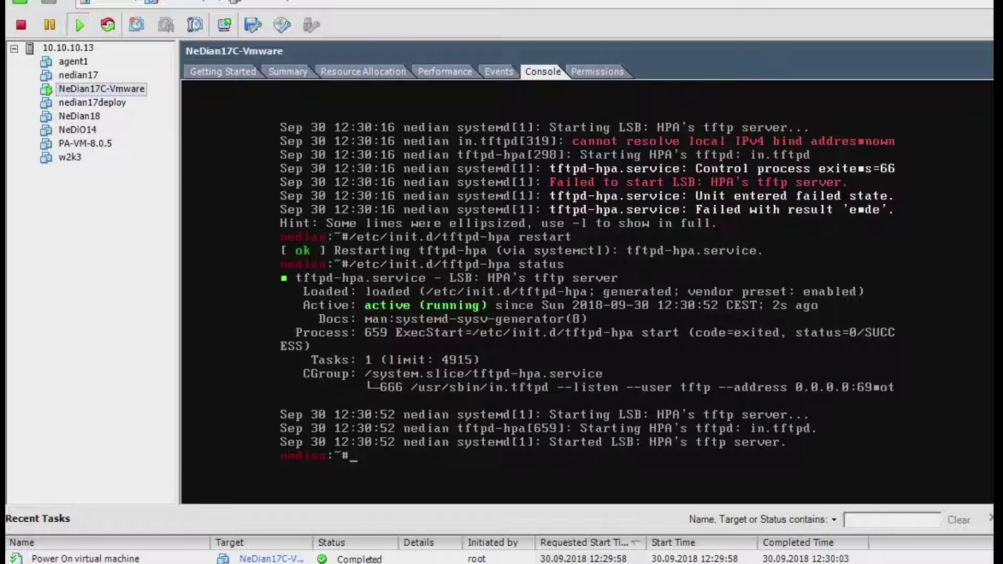
{"action": "type", "text": "ip a"}
{"action": "key", "text": "Return"}
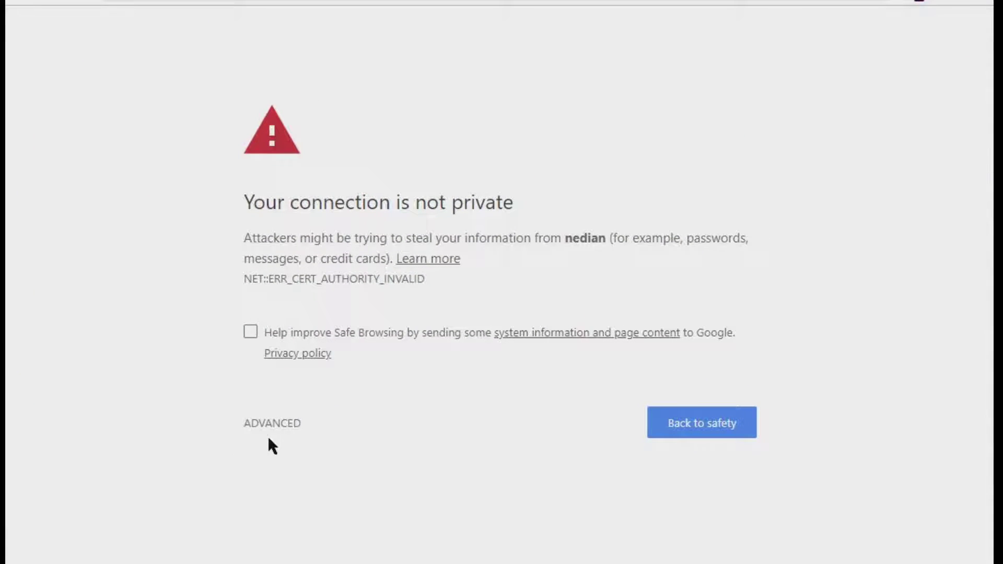
- Proceed past the nedian certificate warning and log into NeDi as admin with the account password
{"action": "left_click", "coordinate": [274, 434]}
{"action": "left_click", "coordinate": [312, 555]}
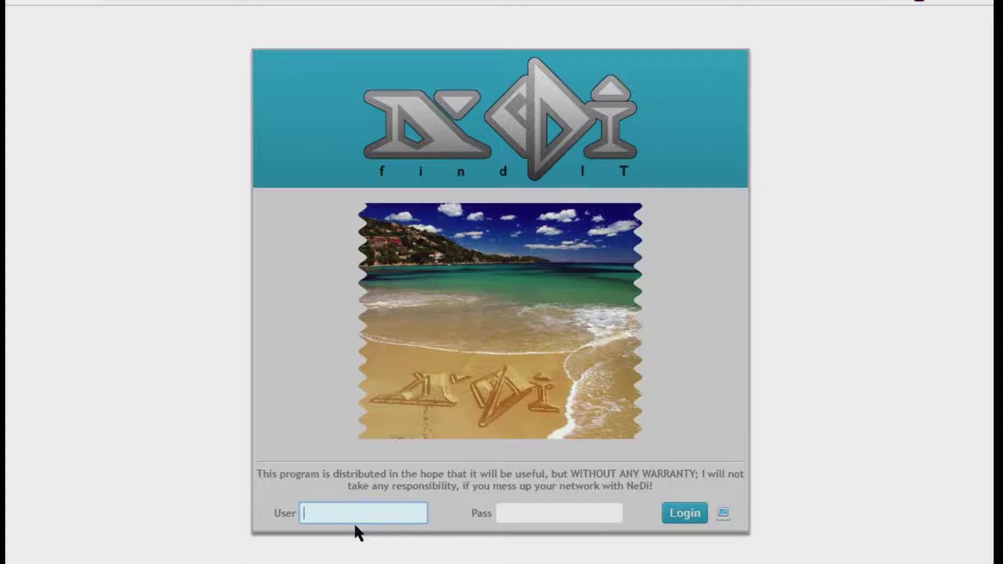
{"action": "type", "text": "admin"}
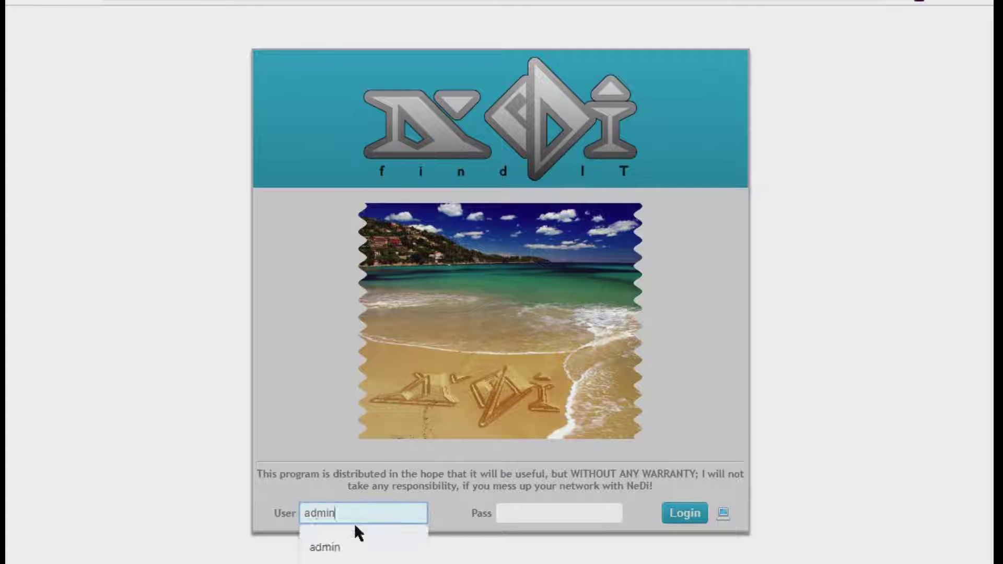
{"action": "key", "text": "Tab"}
{"action": "type", "text": "admin"}
{"action": "key", "text": "Return"}
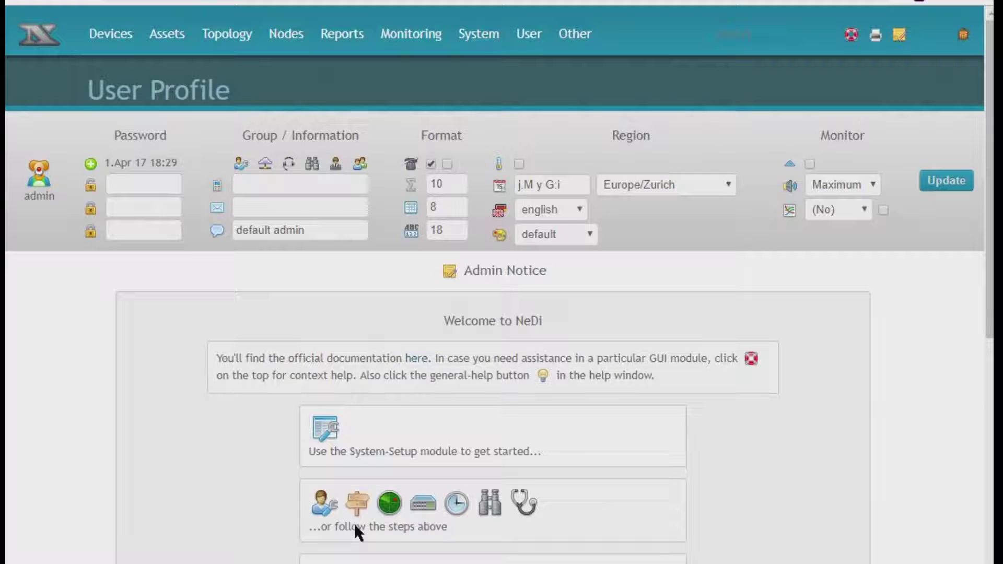
- List devices filtered to cisco1812 and open the status page of router C1800a
{"action": "mouse_move", "coordinate": [127, 45]}
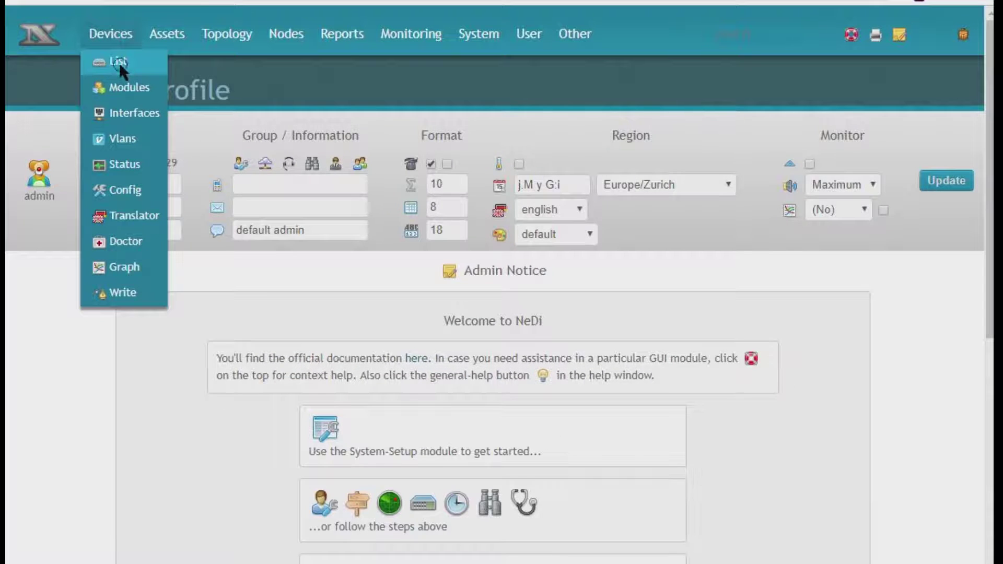
{"action": "left_click", "coordinate": [118, 61]}
{"action": "scroll", "coordinate": [405, 287], "scroll_direction": "down", "scroll_amount": 2}
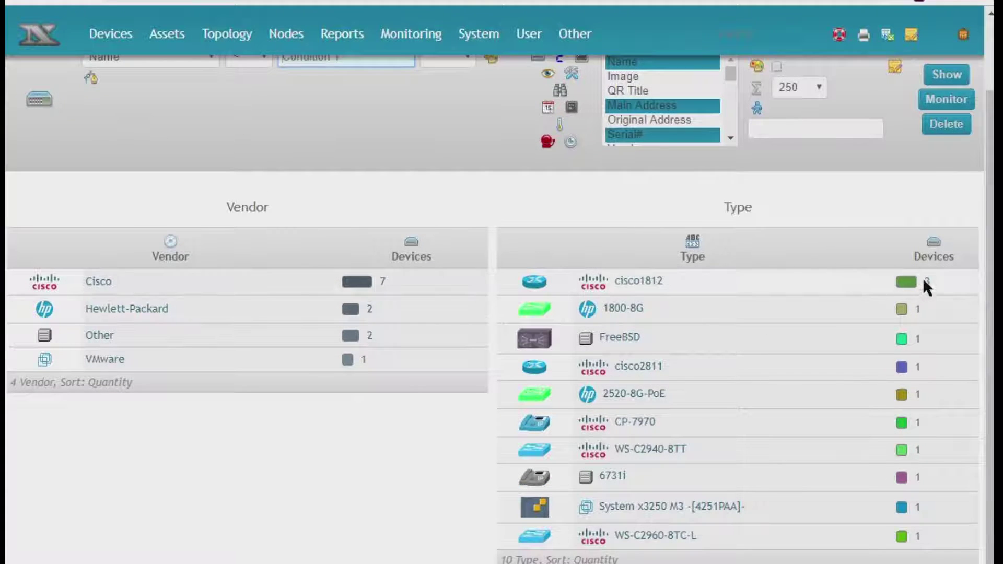
{"action": "left_click", "coordinate": [923, 278]}
{"action": "left_click", "coordinate": [41, 320]}
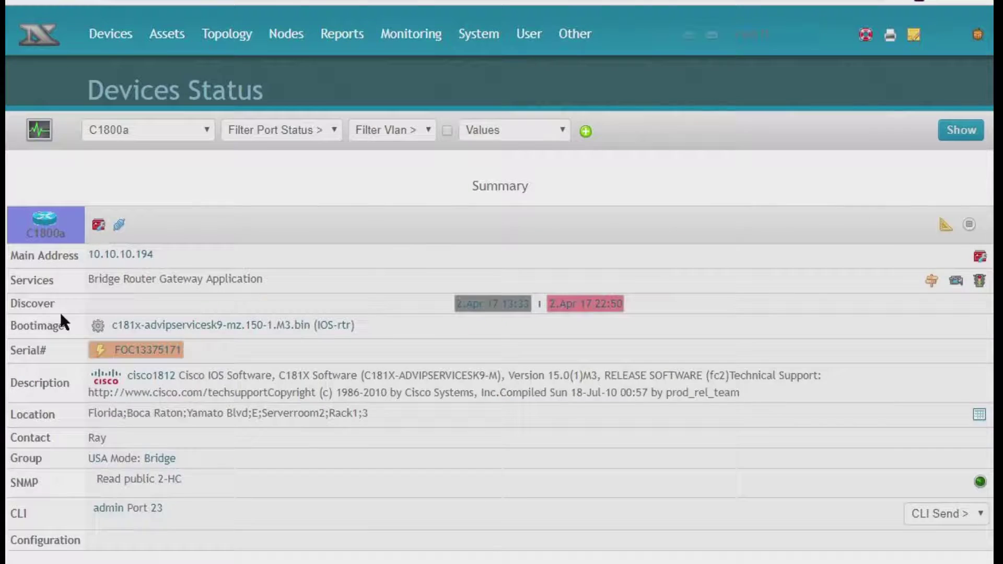
{"action": "scroll", "coordinate": [261, 329], "scroll_direction": "down", "scroll_amount": 10}
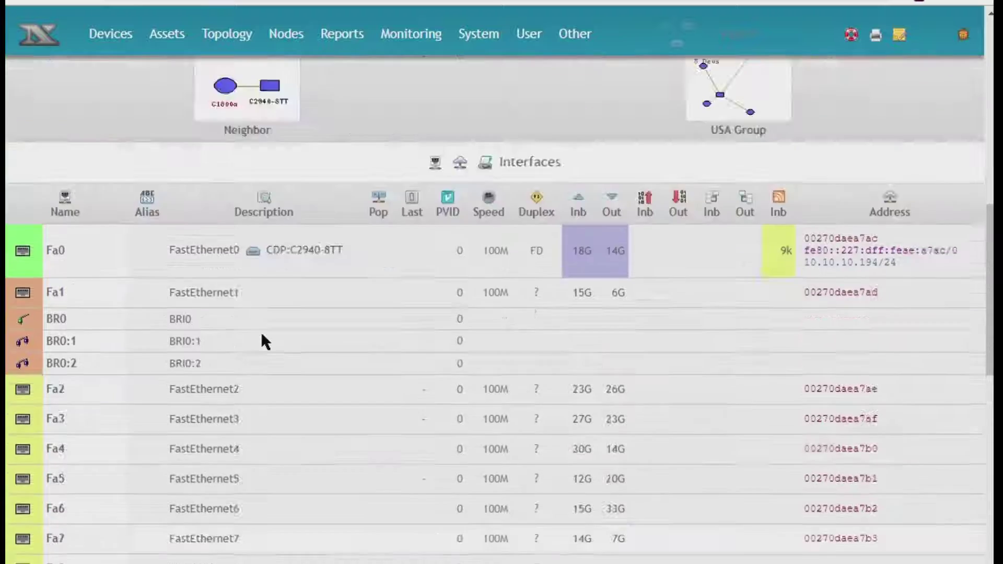
{"action": "scroll", "coordinate": [262, 332], "scroll_direction": "up", "scroll_amount": 10}
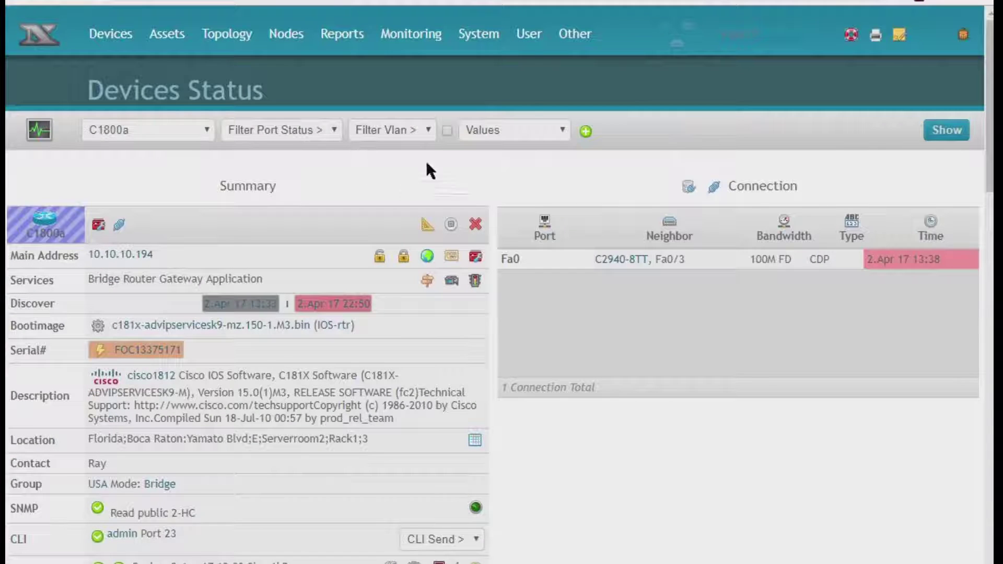
{"action": "mouse_move", "coordinate": [477, 40]}
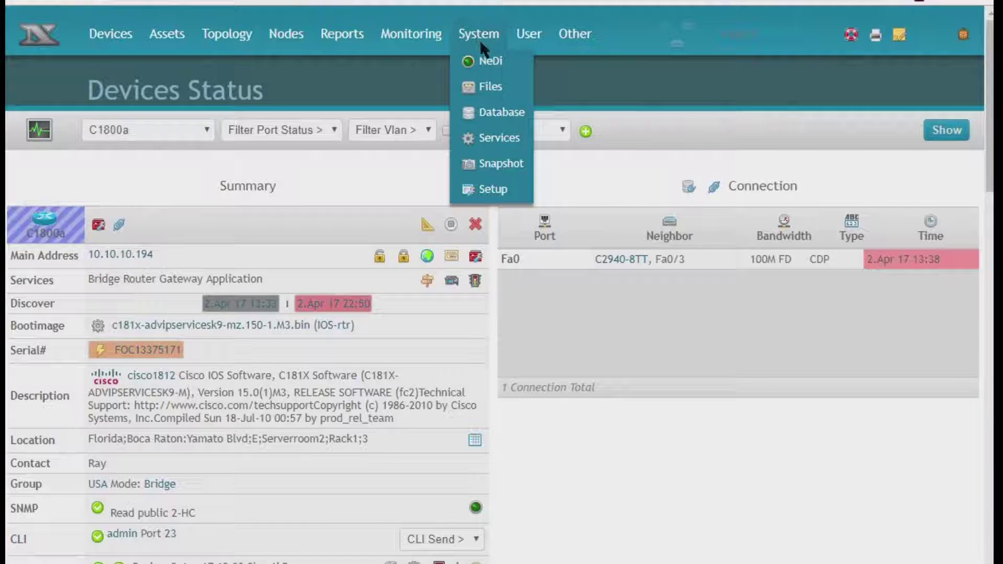
- Reset the NeDi database by running nedi.pl -i with the nodrop option
{"action": "left_click", "coordinate": [481, 62]}
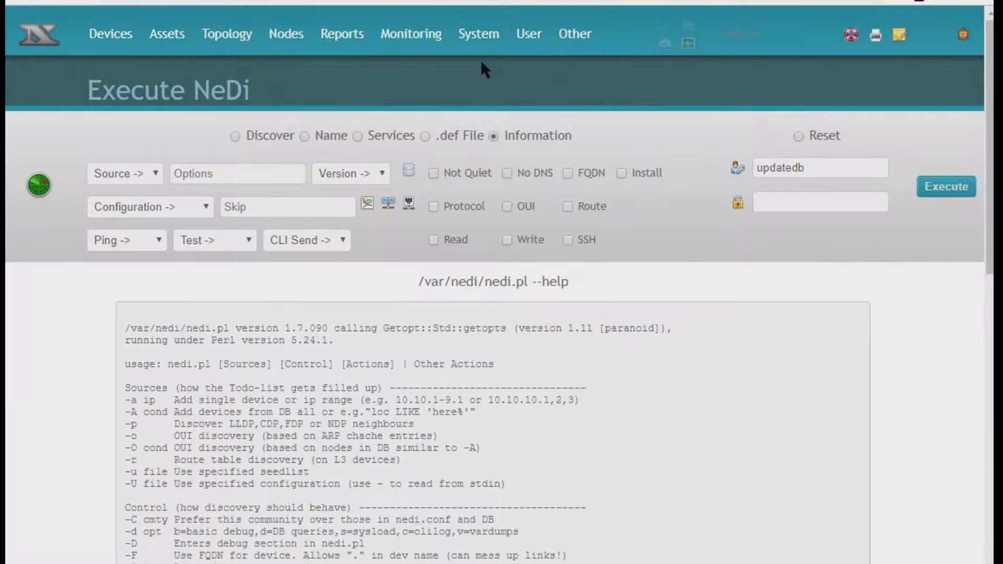
{"action": "left_click", "coordinate": [796, 136]}
{"action": "double_click", "coordinate": [776, 168]}
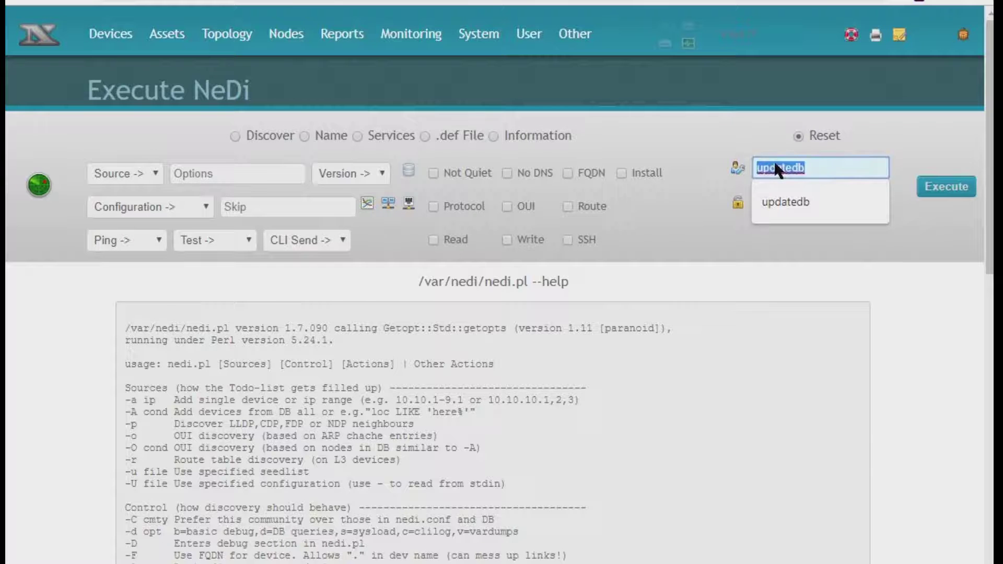
{"action": "type", "text": "nodrop"}
{"action": "left_click", "coordinate": [934, 189]}
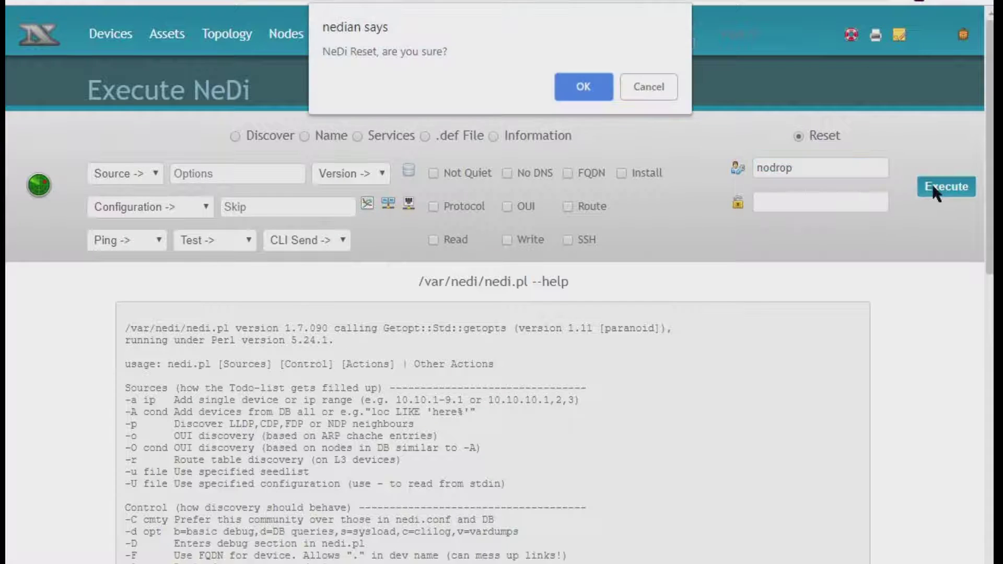
{"action": "left_click", "coordinate": [595, 86]}
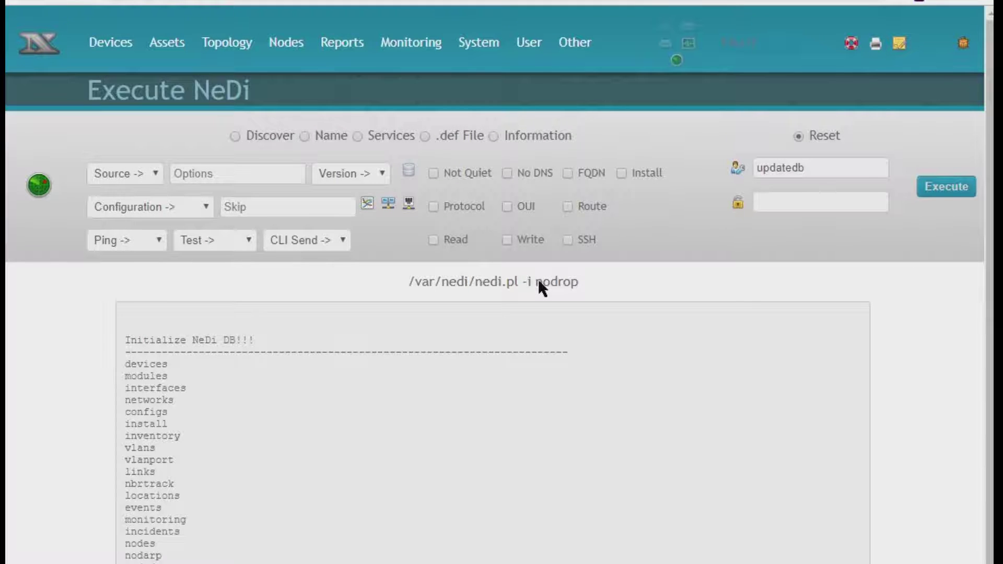
- Review the reset output and go to the System Setup page
{"action": "scroll", "coordinate": [538, 282], "scroll_direction": "down", "scroll_amount": 1}
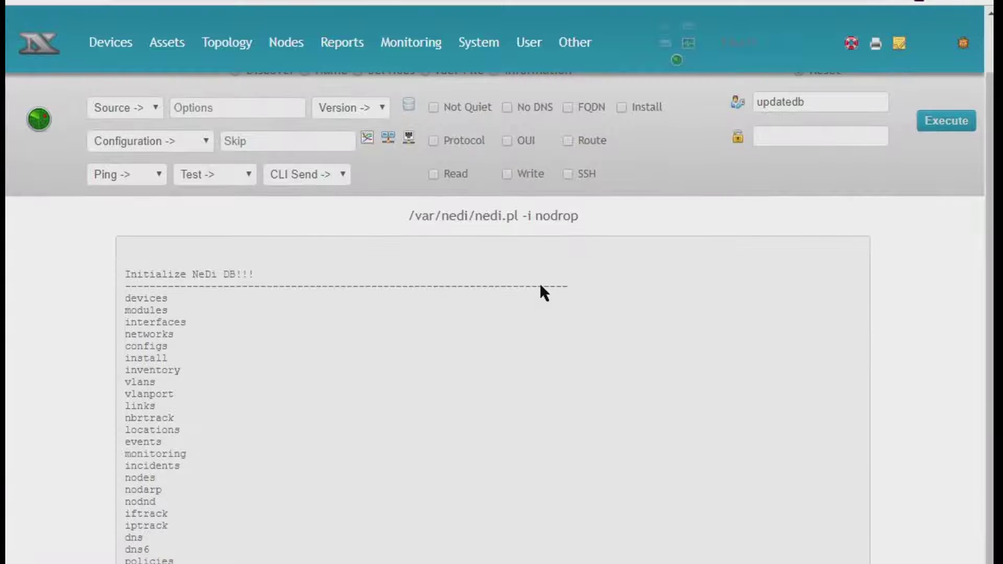
{"action": "scroll", "coordinate": [541, 287], "scroll_direction": "down", "scroll_amount": 1}
{"action": "mouse_move", "coordinate": [491, 56]}
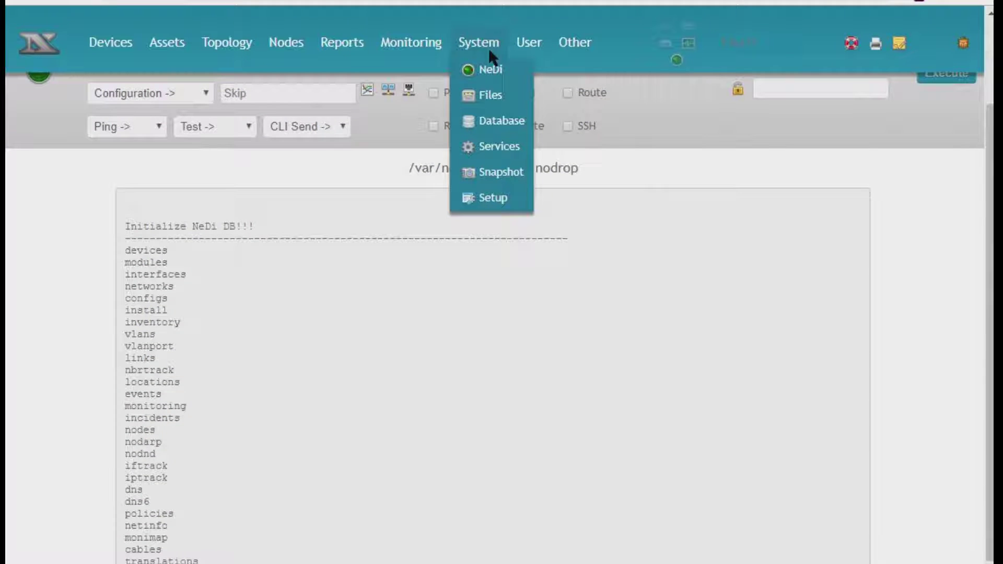
{"action": "left_click", "coordinate": [493, 202]}
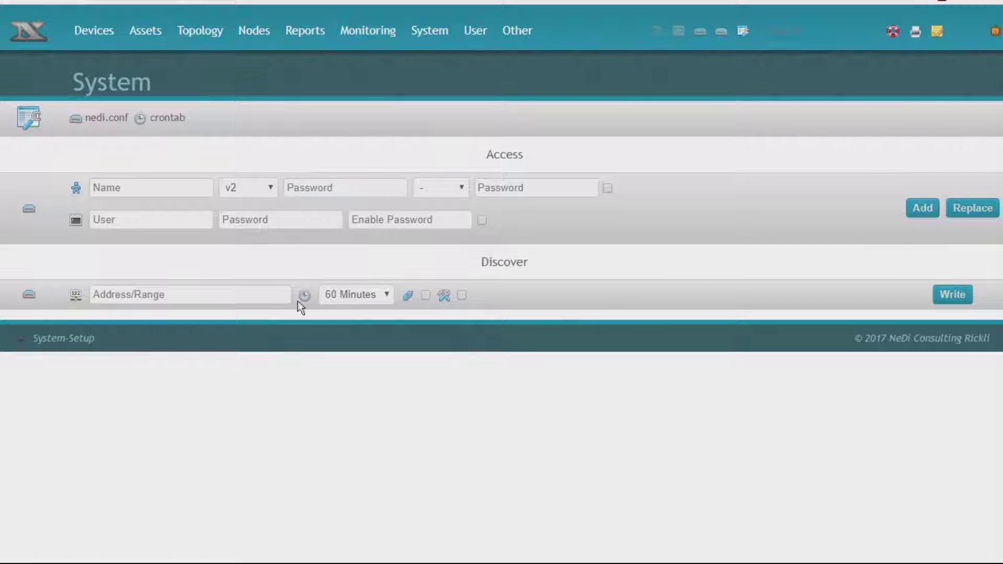
- Save the SNMP community to nedi.conf and schedule discovery of 10.10.10.1,4,6,7 with neighbors
{"action": "left_click", "coordinate": [104, 186]}
{"action": "left_click", "coordinate": [974, 207]}
{"action": "mouse_move", "coordinate": [71, 120]}
{"action": "mouse_move", "coordinate": [30, 209]}
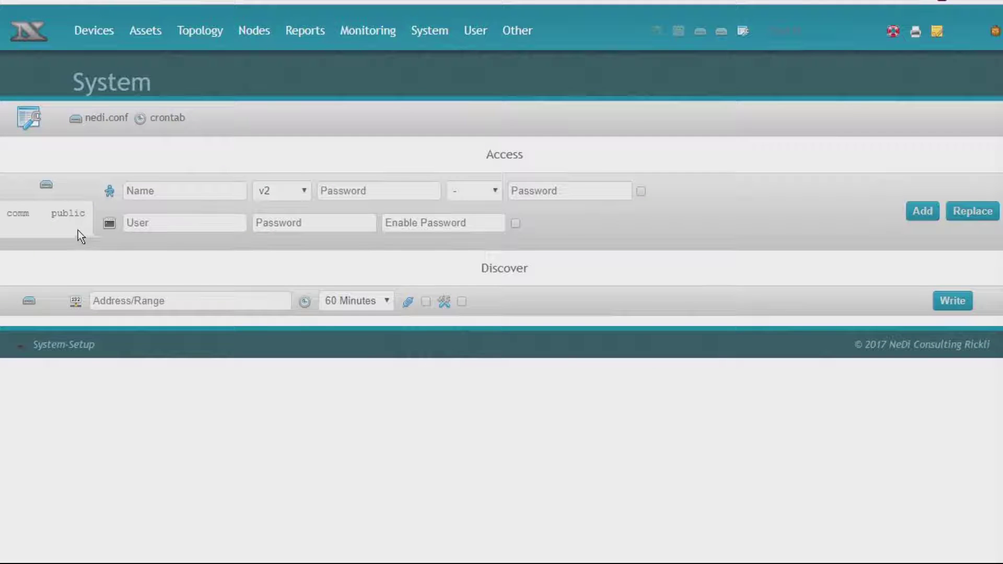
{"action": "left_click", "coordinate": [133, 302]}
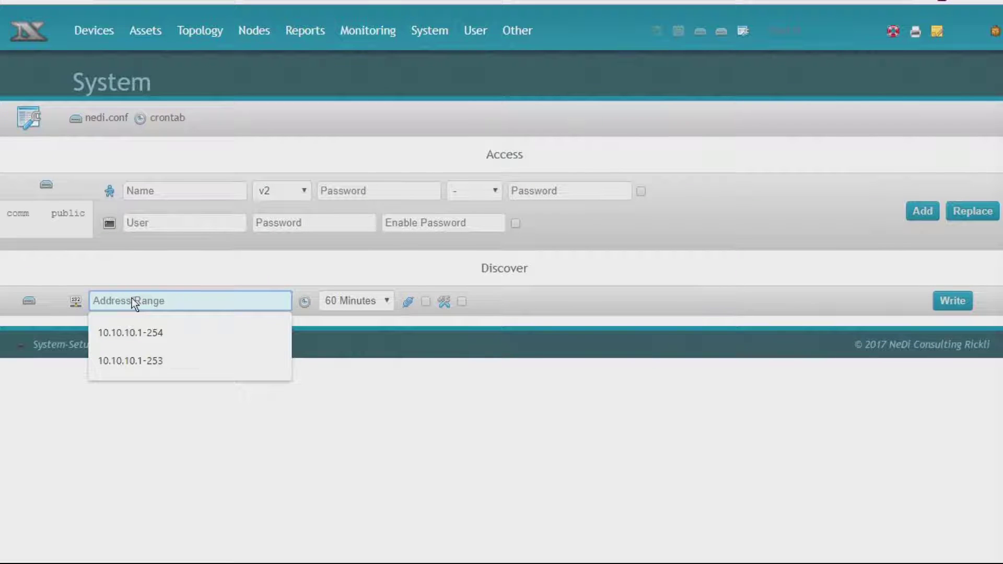
{"action": "type", "text": "10"}
{"action": "type", "text": ".10.10"}
{"action": "type", "text": ".1"}
{"action": "type", "text": "."}
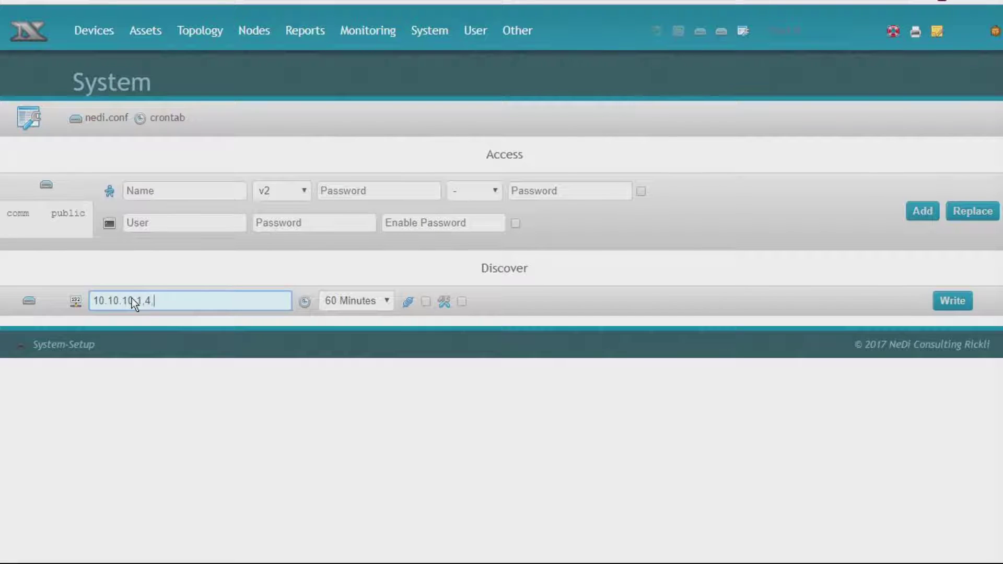
{"action": "type", "text": "4.6.7"}
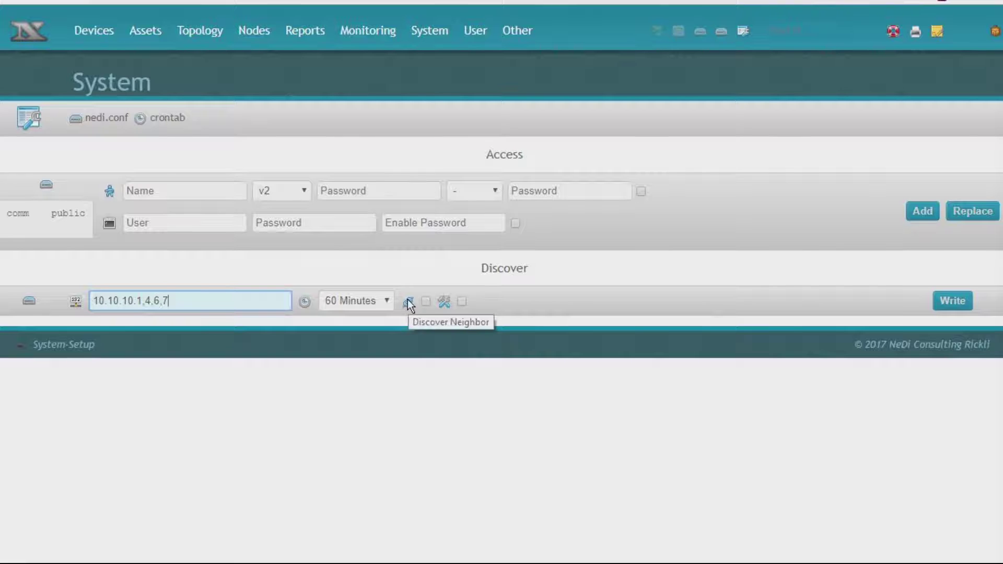
{"action": "left_click", "coordinate": [422, 301]}
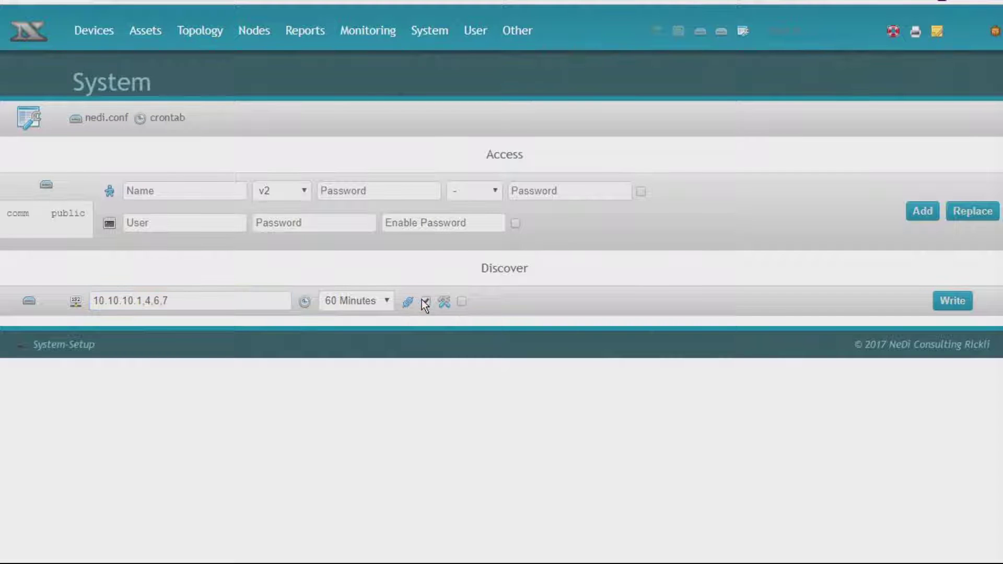
{"action": "left_click", "coordinate": [952, 304]}
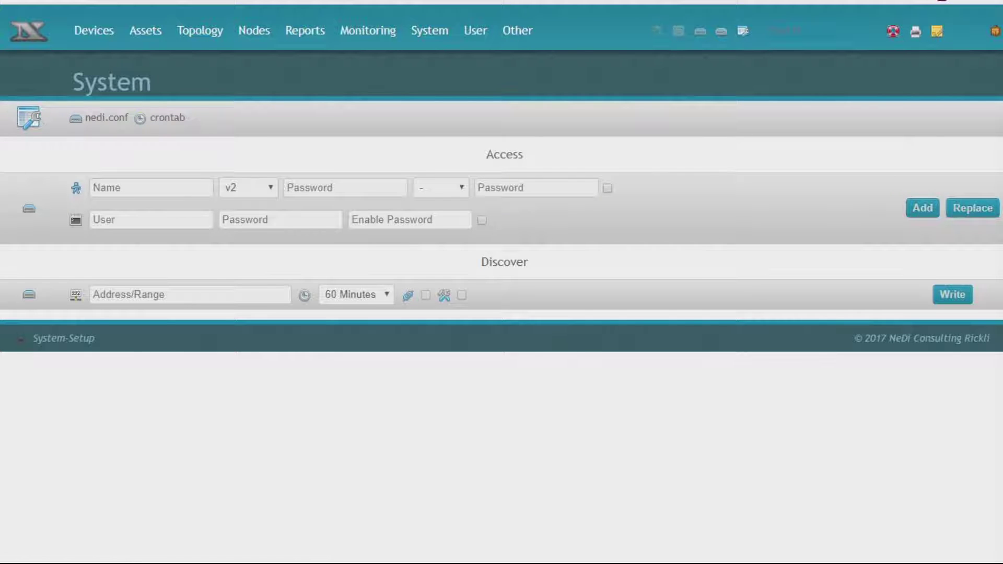
- Check the crontab for the new hourly nedi.pl -a 10.10.10.1,4,6,7 -p job
{"action": "left_click", "coordinate": [28, 295]}
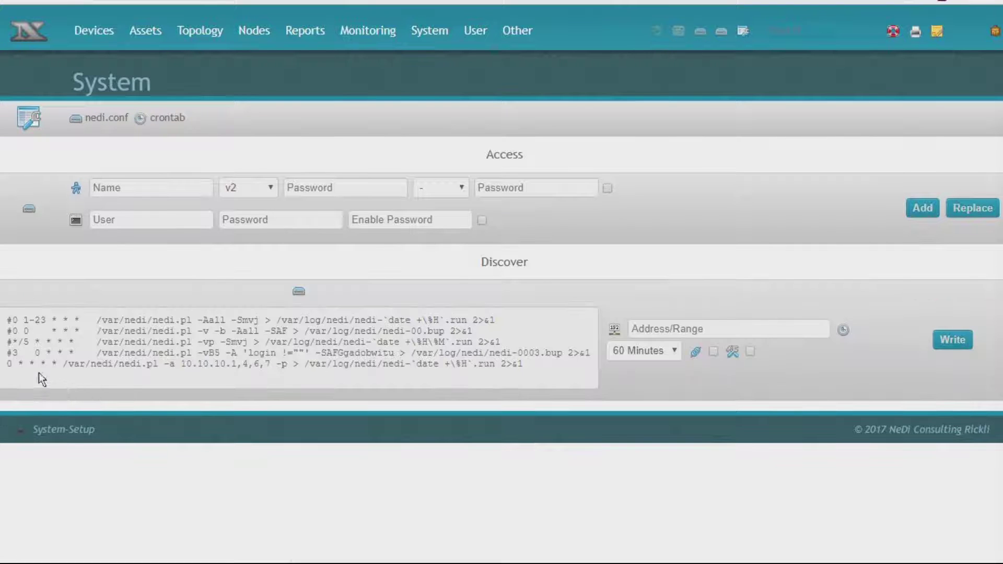
{"action": "left_click_drag", "start_coordinate": [112, 368], "coordinate": [513, 369]}
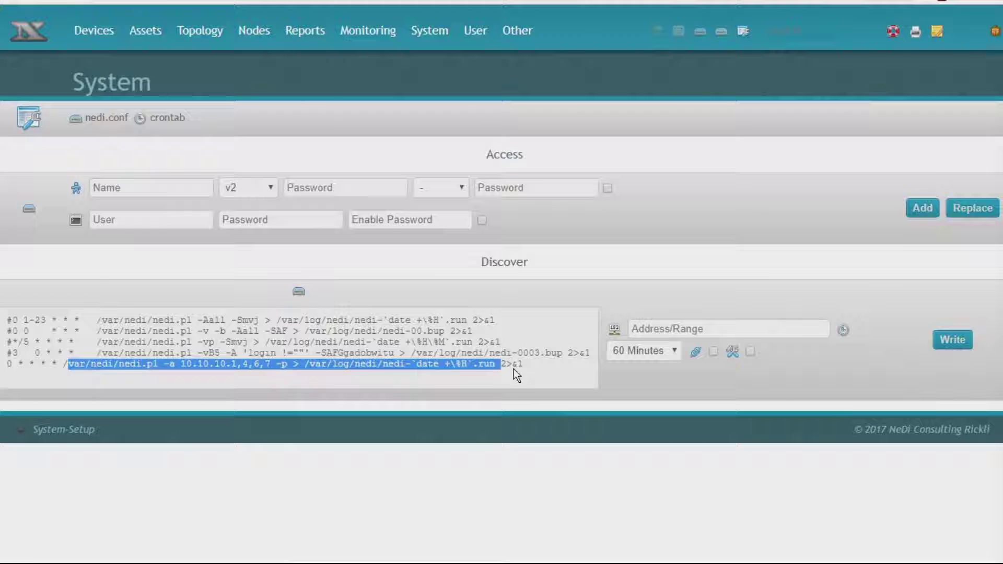
{"action": "left_click", "coordinate": [595, 40]}
- List all discovered devices and open the status of ESXi host xerxes
{"action": "mouse_move", "coordinate": [72, 26]}
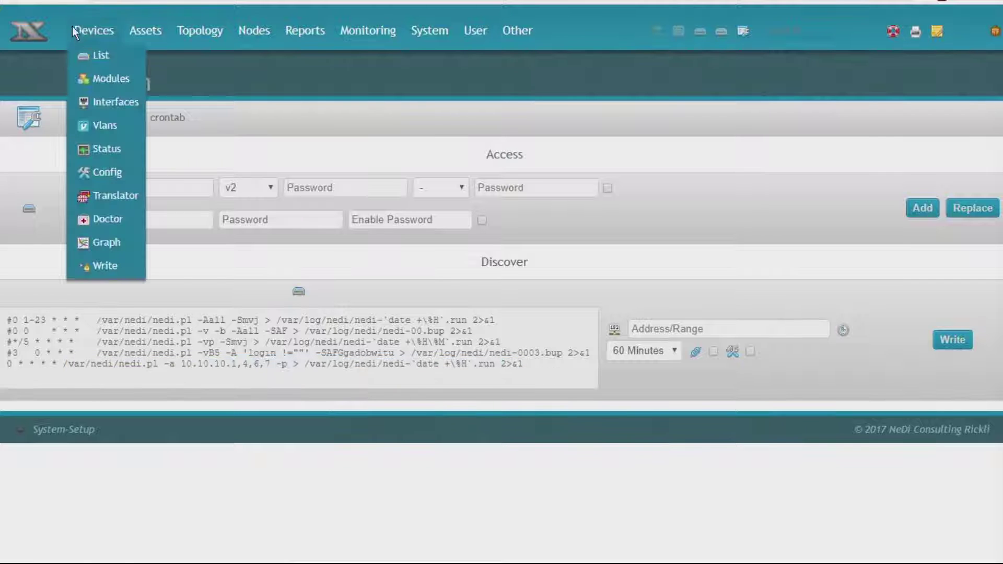
{"action": "left_click", "coordinate": [92, 55]}
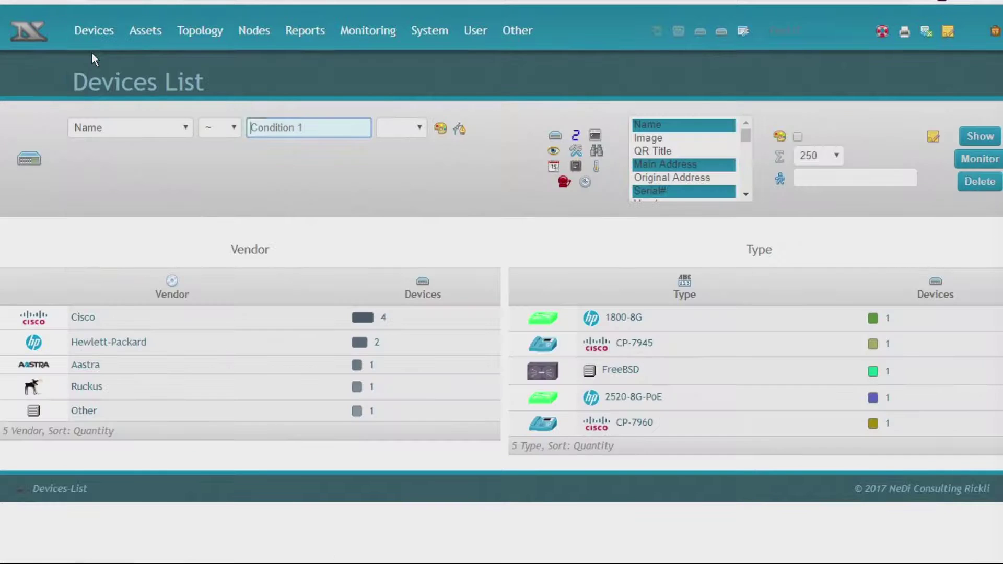
{"action": "left_click", "coordinate": [980, 137]}
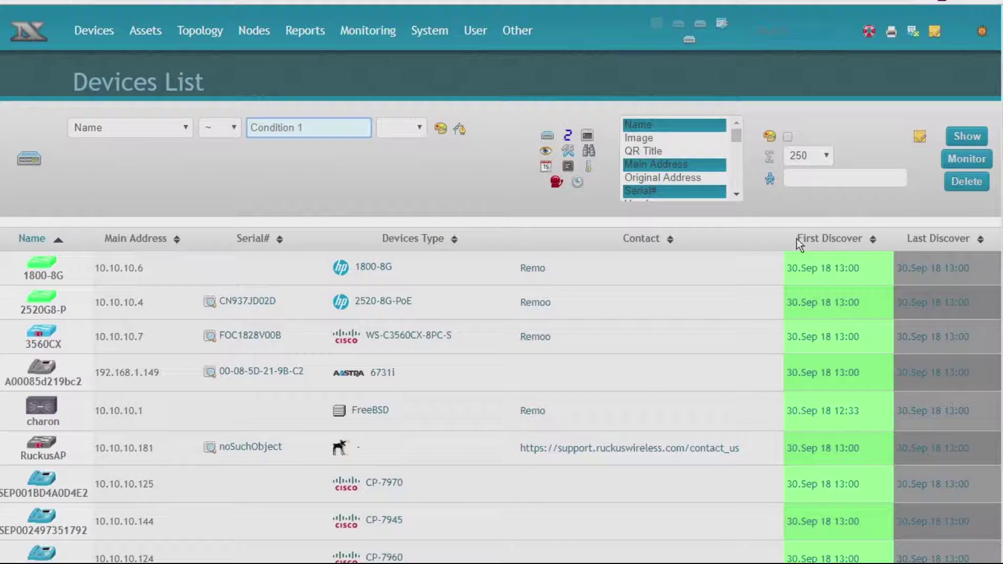
{"action": "scroll", "coordinate": [397, 378], "scroll_direction": "down", "scroll_amount": 1}
{"action": "scroll", "coordinate": [397, 378], "scroll_direction": "down", "scroll_amount": 1}
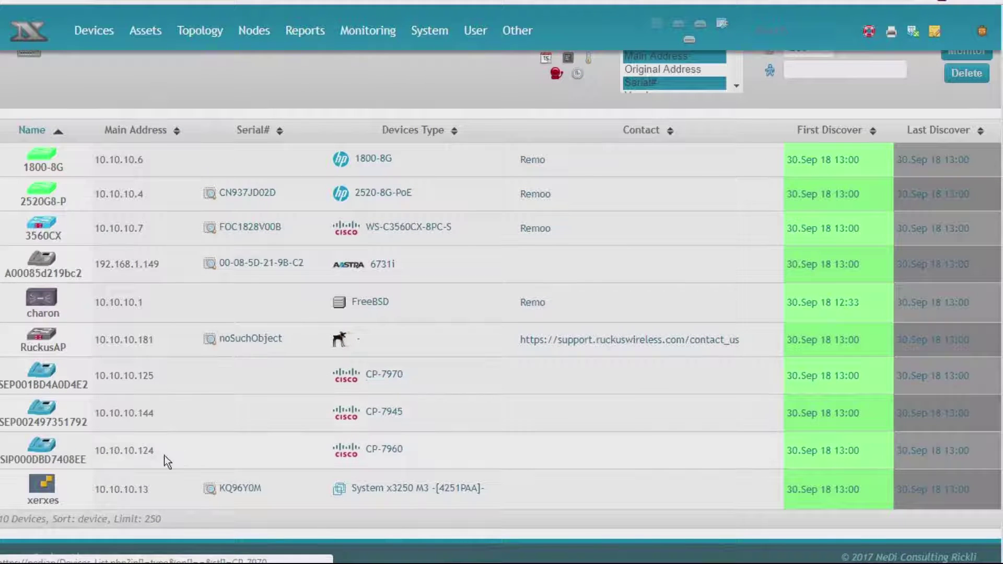
{"action": "left_click", "coordinate": [45, 484]}
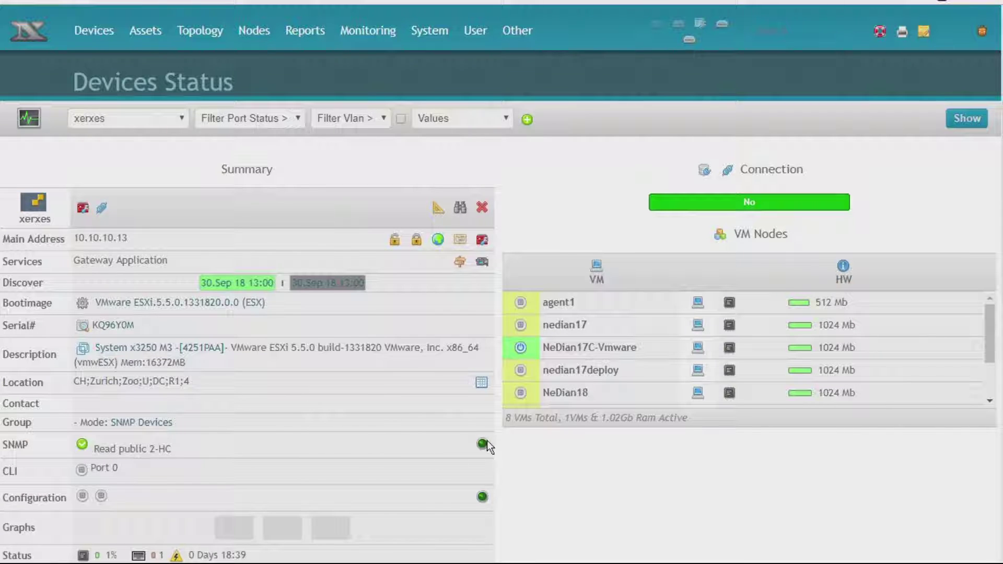
- View node details for the NeDian17C-Vmware VM, then bring up the topology table
{"action": "left_click", "coordinate": [697, 343]}
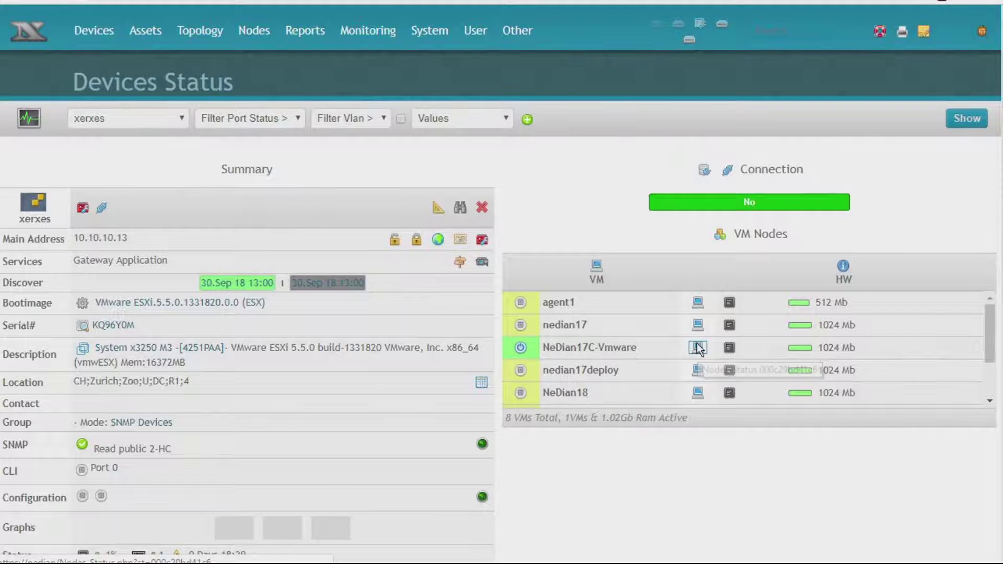
{"action": "mouse_move", "coordinate": [196, 36]}
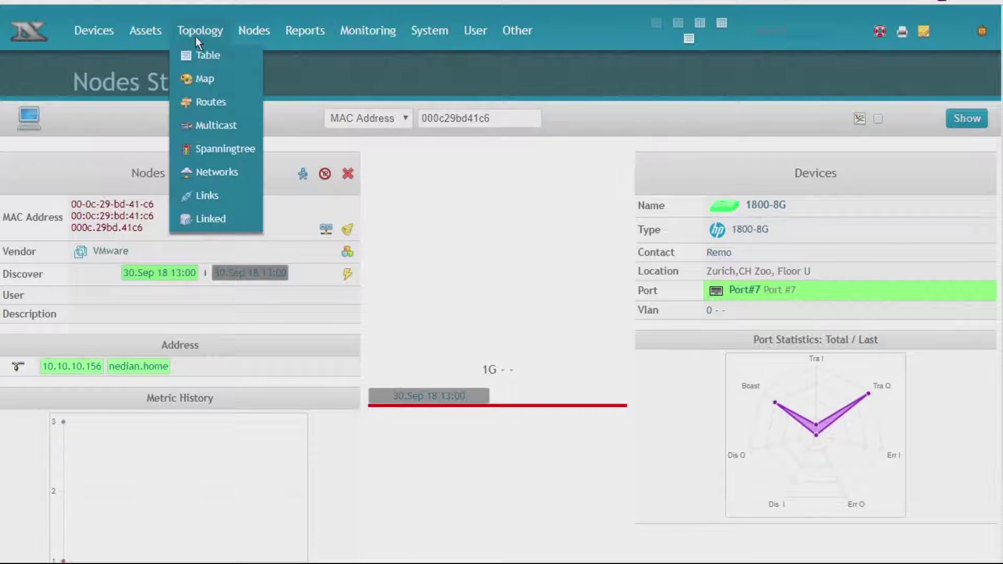
{"action": "left_click", "coordinate": [197, 56]}
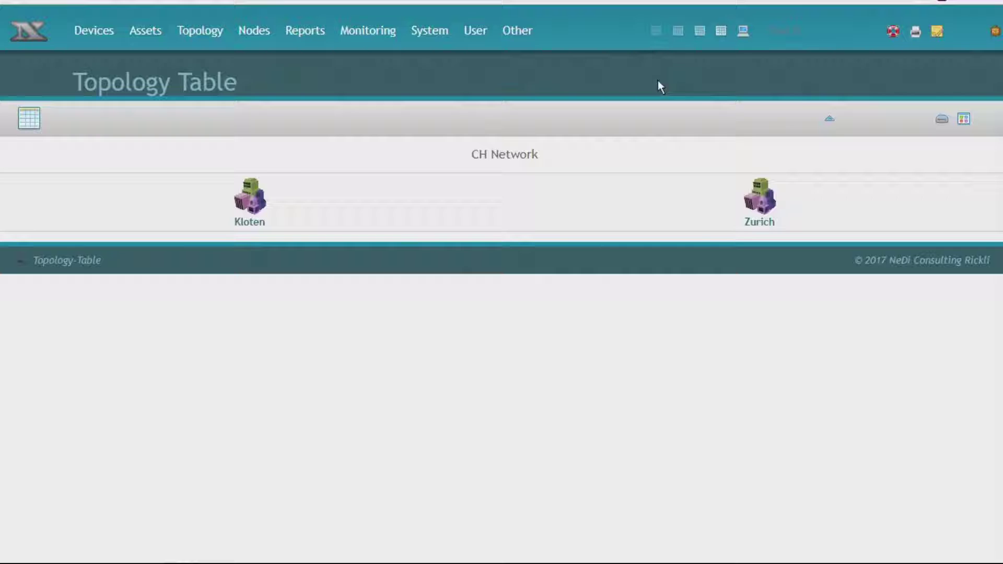
- Show per-location device counts and display Kloten and Zurich as small map panels
{"action": "left_click", "coordinate": [942, 118]}
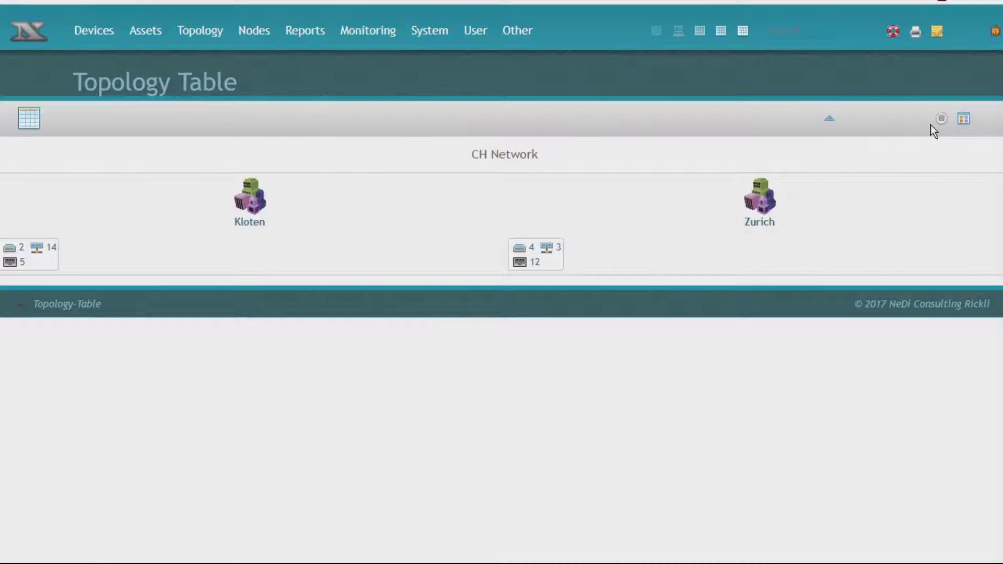
{"action": "left_click", "coordinate": [963, 120]}
{"action": "left_click", "coordinate": [964, 121]}
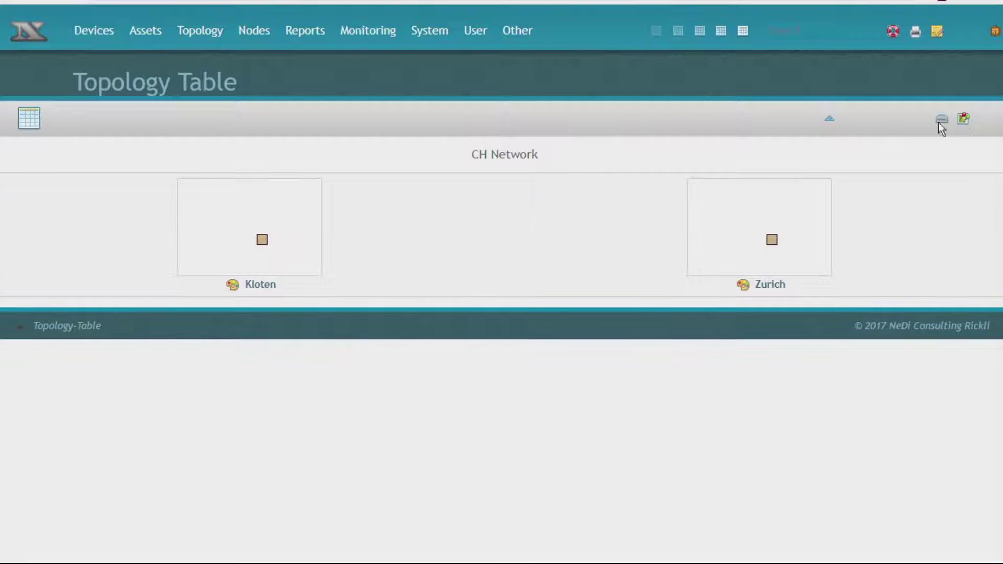
- Open the Zurich topology map and redraw it at Devices level
{"action": "left_click", "coordinate": [741, 286]}
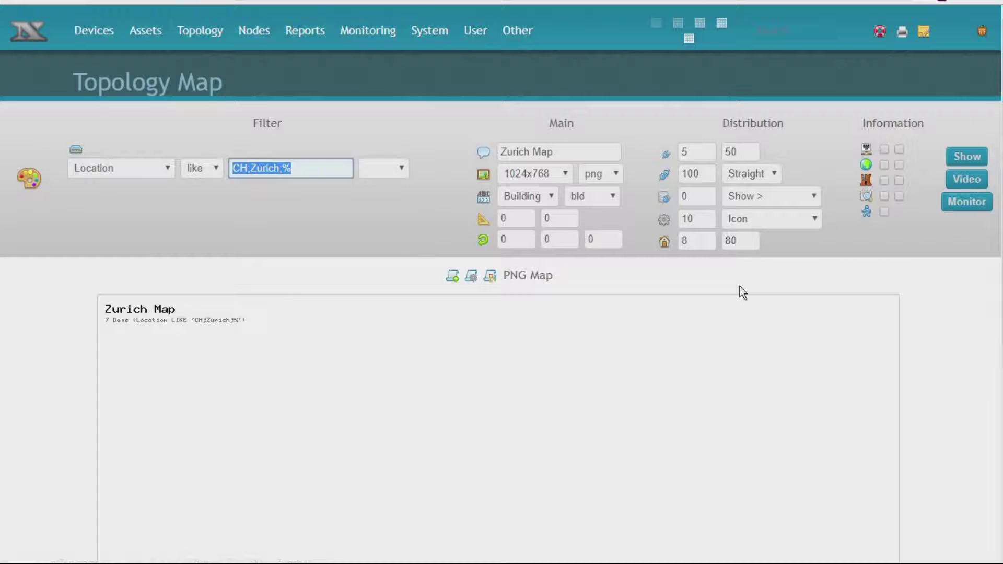
{"action": "scroll", "coordinate": [743, 293], "scroll_direction": "down", "scroll_amount": 4}
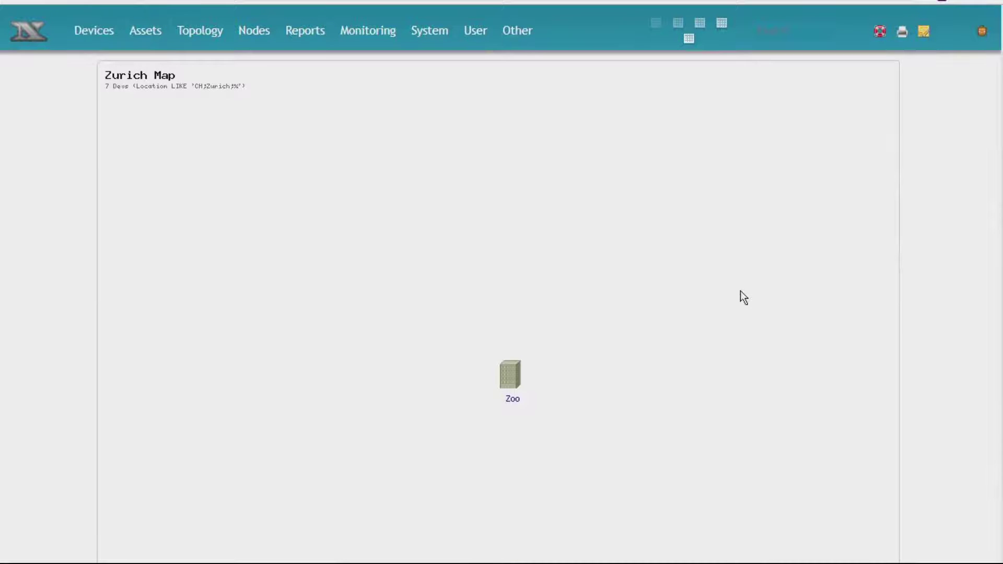
{"action": "scroll", "coordinate": [744, 298], "scroll_direction": "up", "scroll_amount": 4}
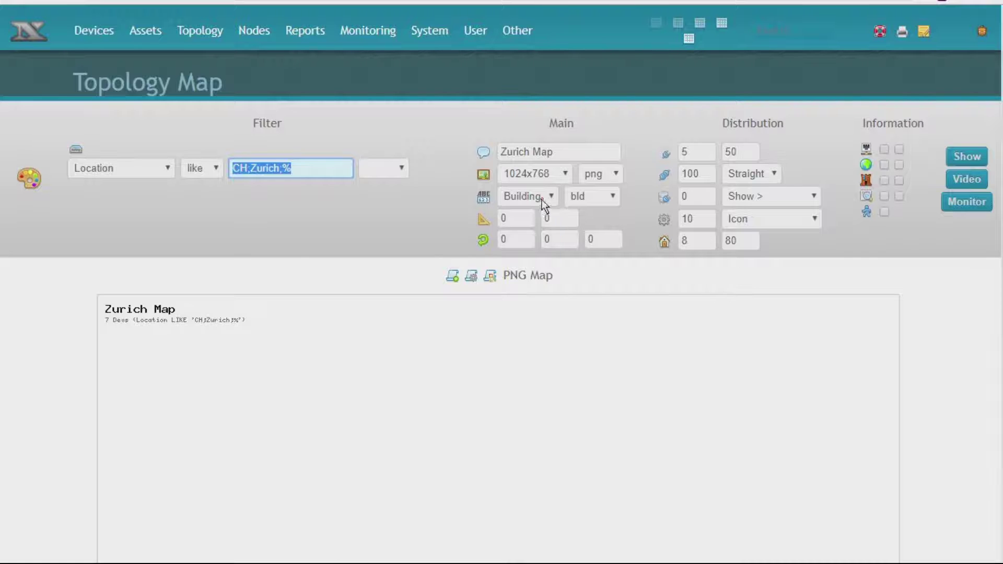
{"action": "left_click", "coordinate": [542, 200]}
{"action": "left_click", "coordinate": [525, 252]}
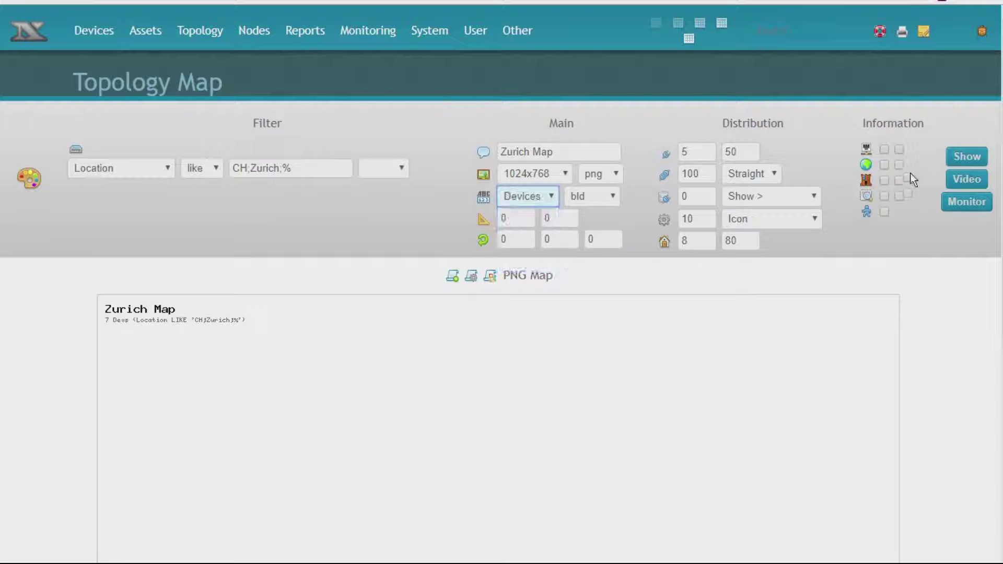
{"action": "left_click", "coordinate": [961, 159]}
{"action": "scroll", "coordinate": [767, 325], "scroll_direction": "down", "scroll_amount": 5}
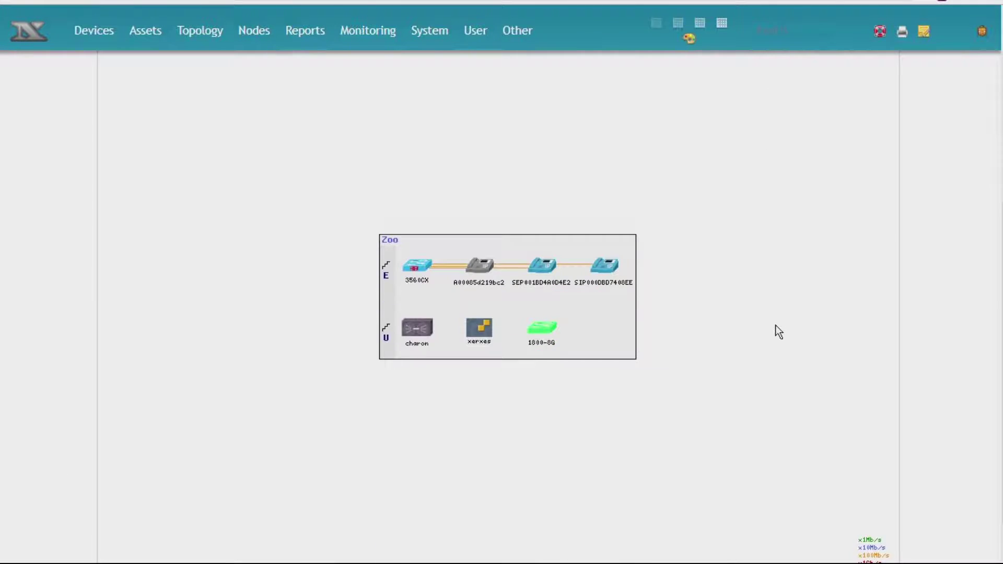
{"action": "scroll", "coordinate": [775, 332], "scroll_direction": "up", "scroll_amount": 5}
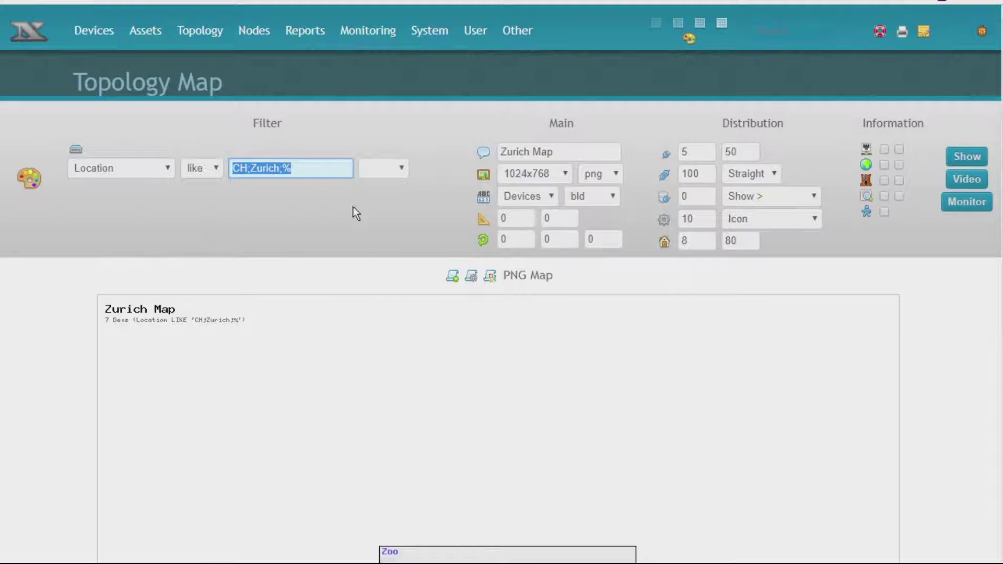
- Drop Zurich from the location filter to map all CH locations, Bahnhofstr and Zoo
{"action": "double_click", "coordinate": [260, 167]}
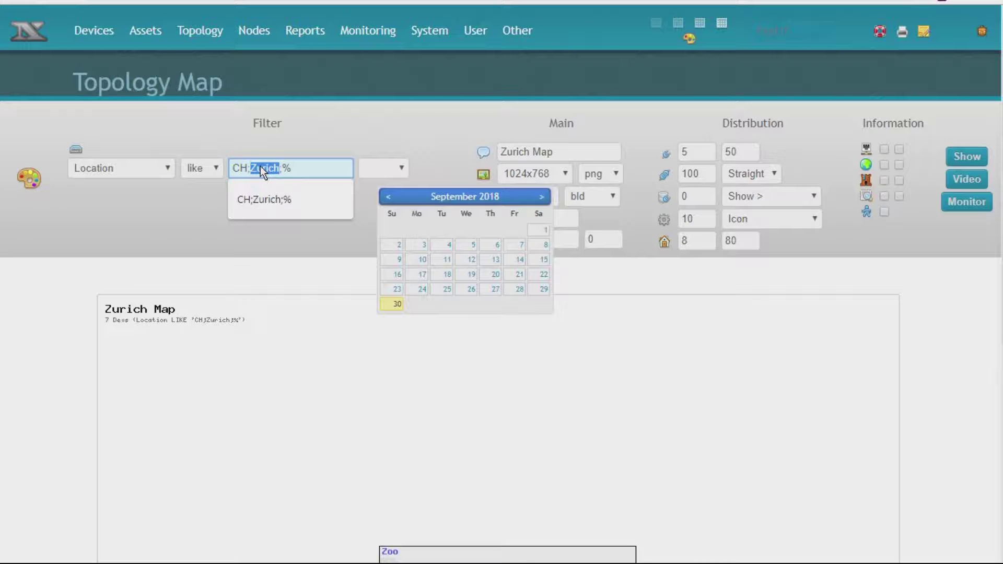
{"action": "key", "text": "BackSpace"}
{"action": "key", "text": "Return"}
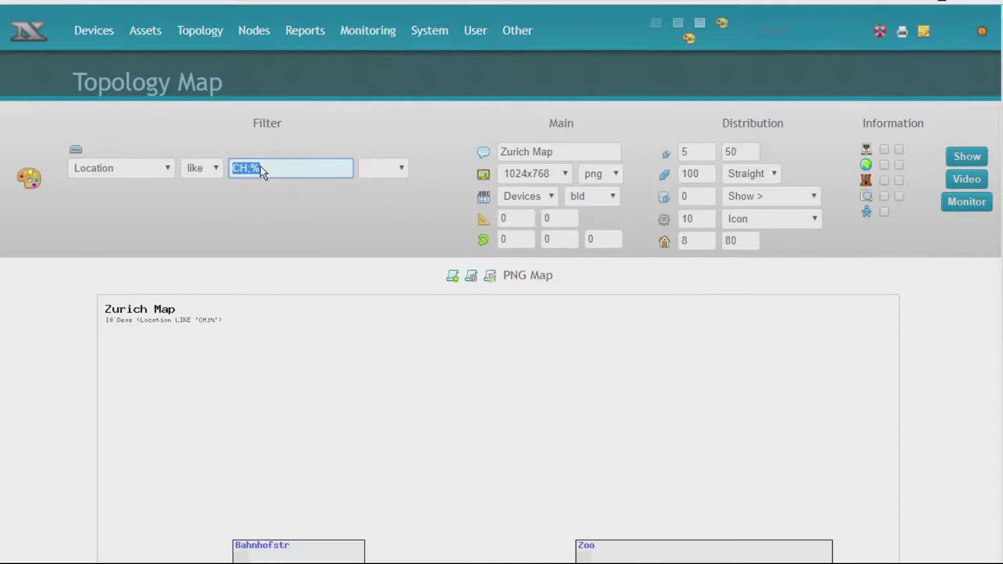
{"action": "scroll", "coordinate": [280, 303], "scroll_direction": "down", "scroll_amount": 3}
{"action": "scroll", "coordinate": [280, 304], "scroll_direction": "down", "scroll_amount": 1}
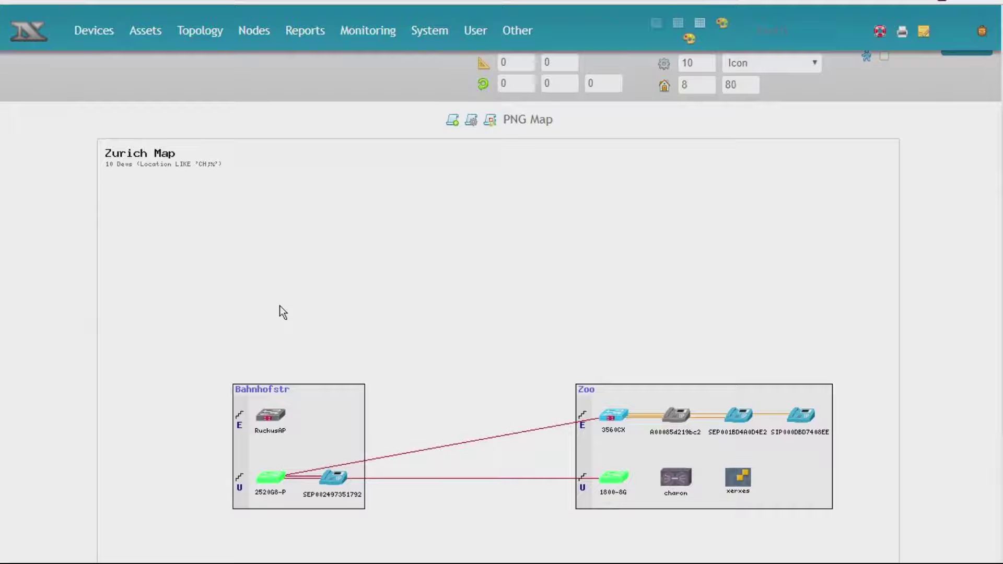
- Redraw the map with devices as Status Medium boxes and links shaded by Load
{"action": "scroll", "coordinate": [712, 224], "scroll_direction": "up", "scroll_amount": 3}
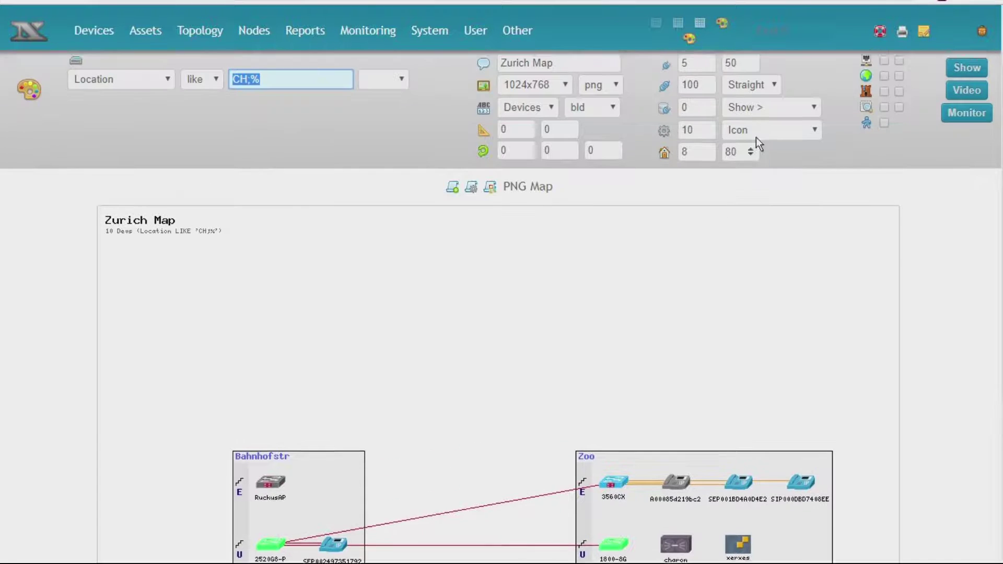
{"action": "left_click", "coordinate": [793, 149]}
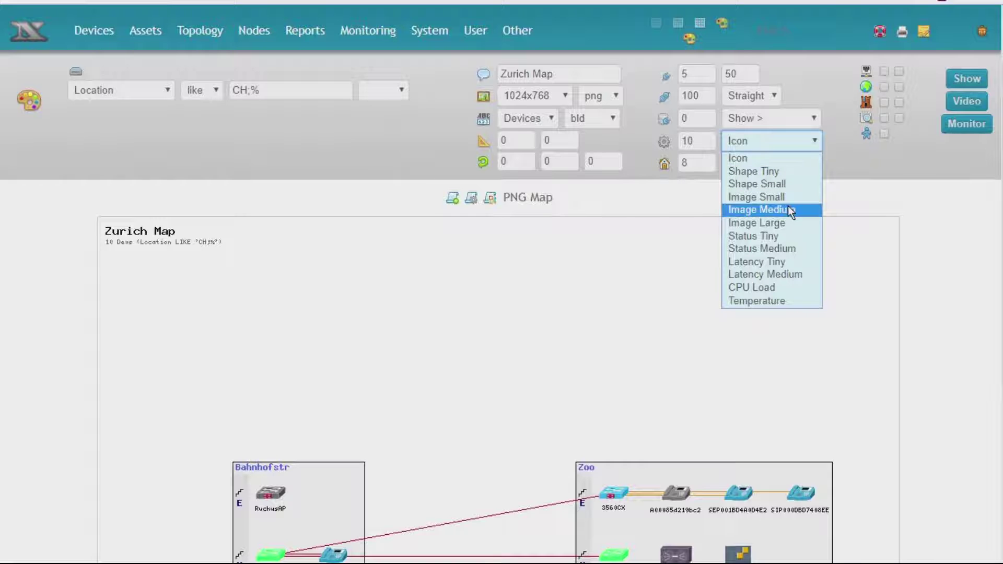
{"action": "left_click", "coordinate": [788, 248]}
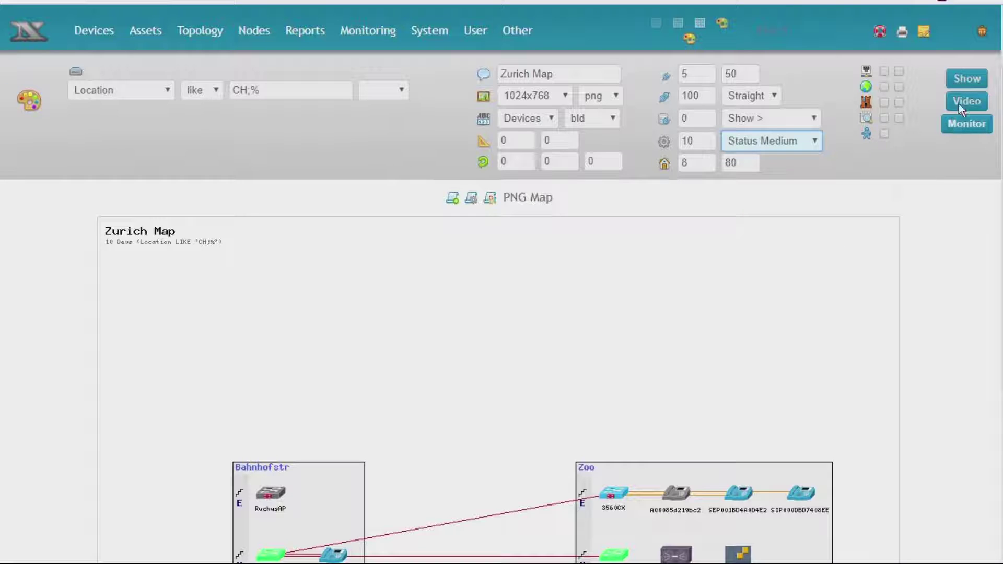
{"action": "left_click", "coordinate": [754, 117]}
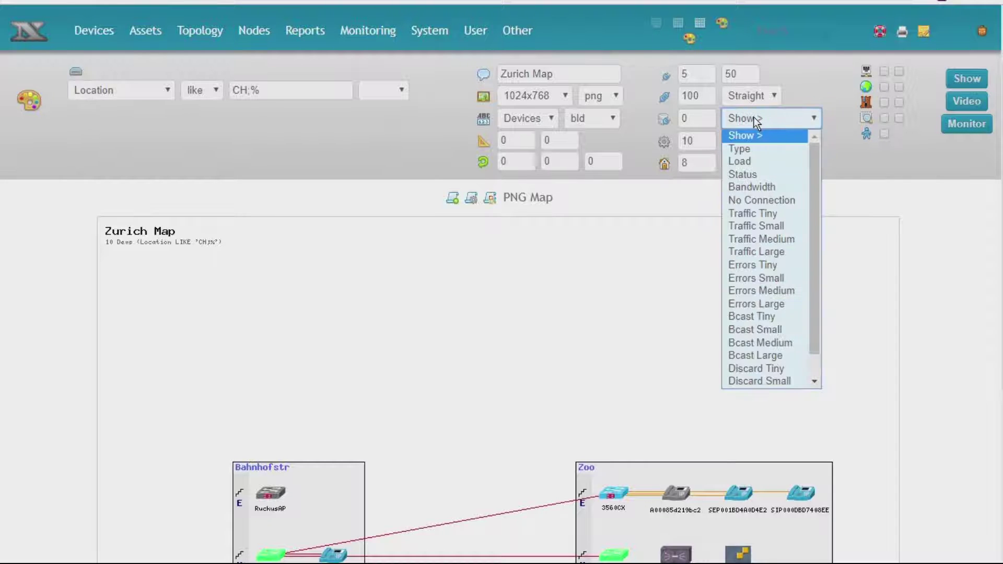
{"action": "left_click", "coordinate": [756, 164]}
{"action": "left_click", "coordinate": [970, 79]}
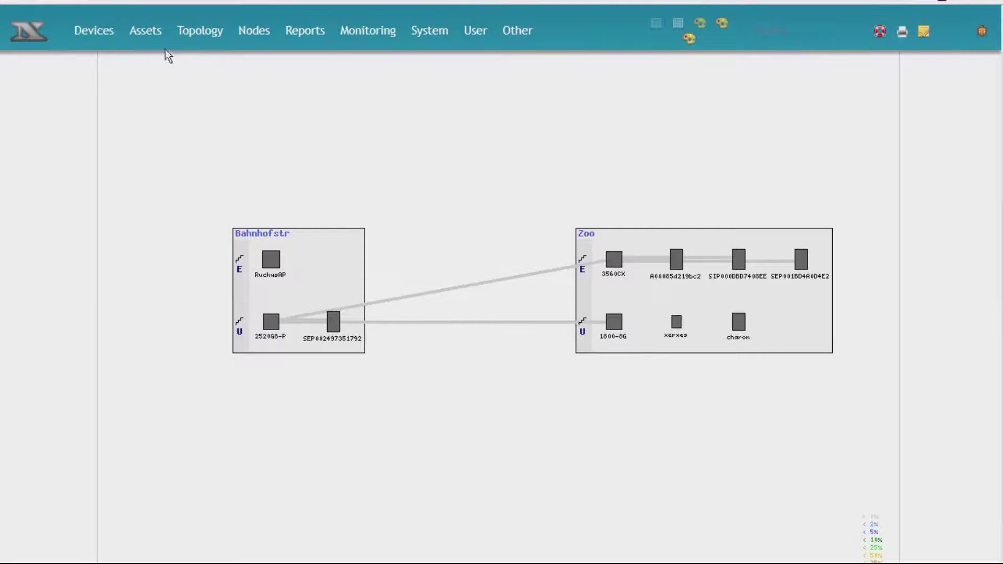
- Filter the Devices List to SNMP Version above 0 and add all six devices to monitoring
{"action": "mouse_move", "coordinate": [98, 33]}
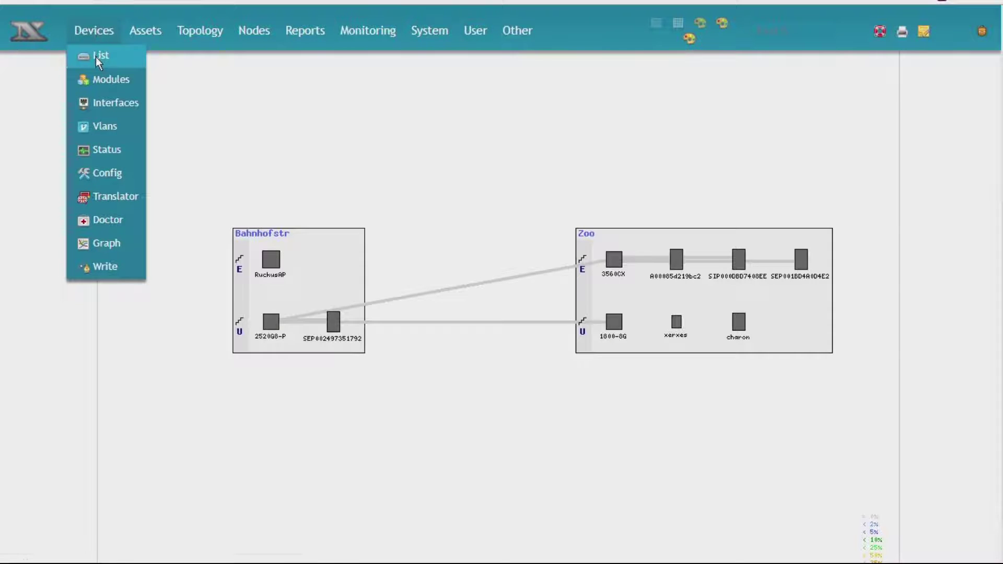
{"action": "left_click", "coordinate": [95, 56]}
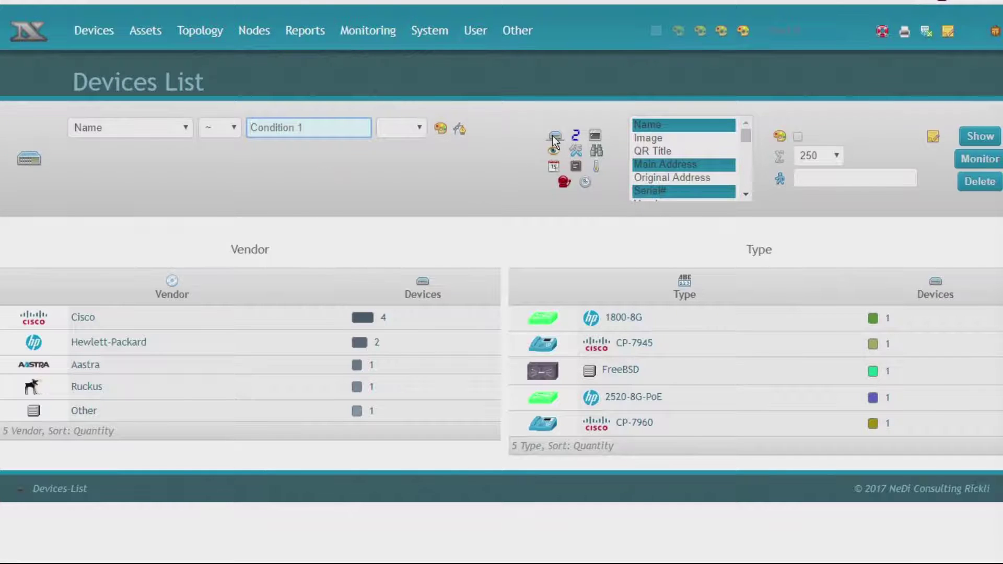
{"action": "left_click", "coordinate": [575, 137]}
{"action": "left_click", "coordinate": [980, 158]}
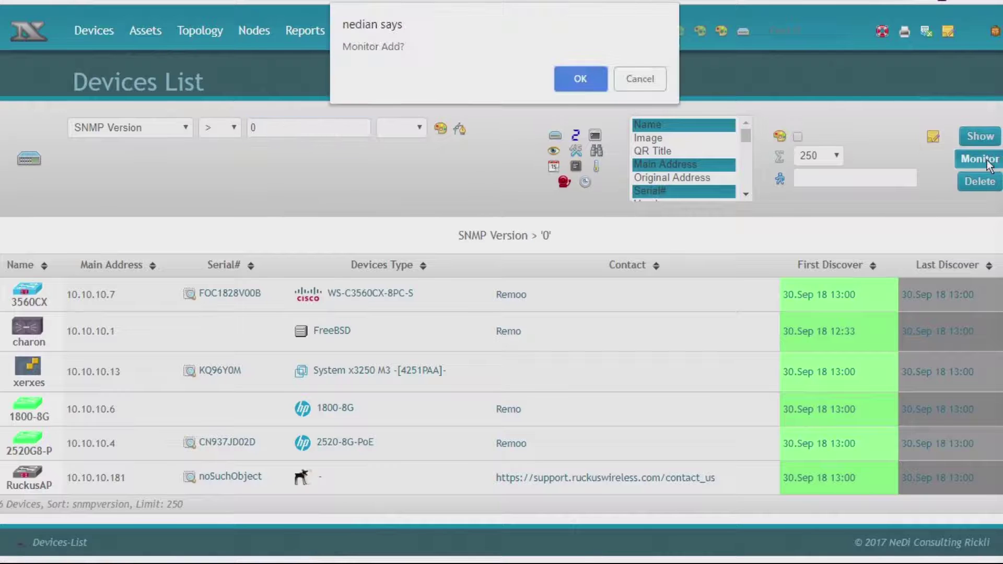
{"action": "left_click", "coordinate": [579, 85]}
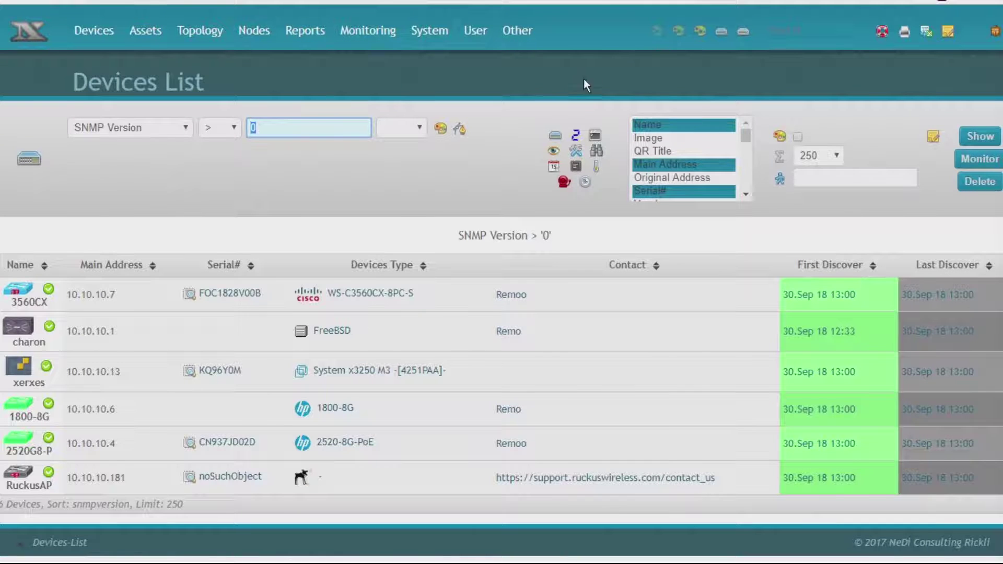
- Return to the Zurich topology map and add it to monitoring
{"action": "left_click", "coordinate": [696, 36]}
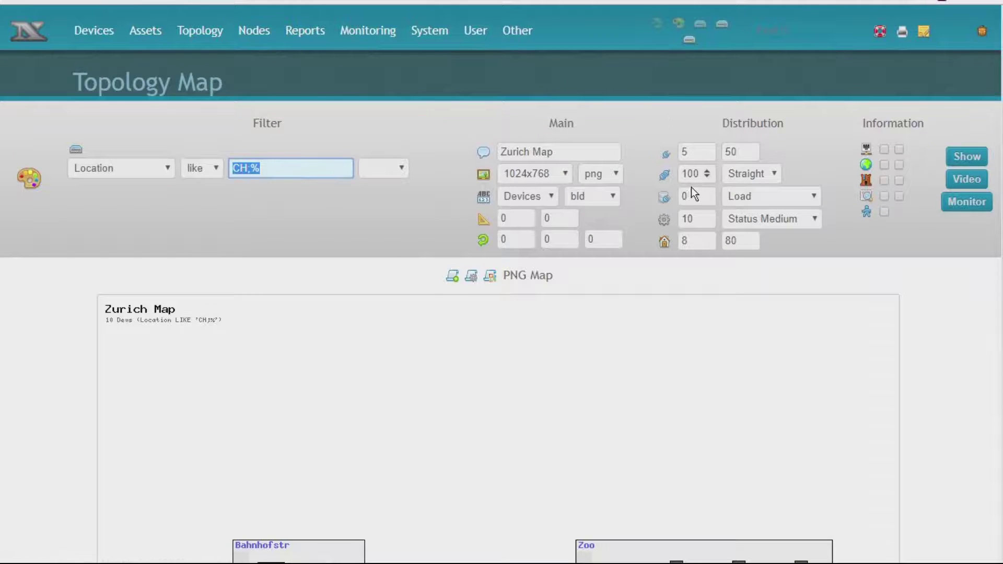
{"action": "scroll", "coordinate": [711, 241], "scroll_direction": "down", "scroll_amount": 3}
{"action": "scroll", "coordinate": [724, 385], "scroll_direction": "up", "scroll_amount": 3}
{"action": "left_click", "coordinate": [944, 205]}
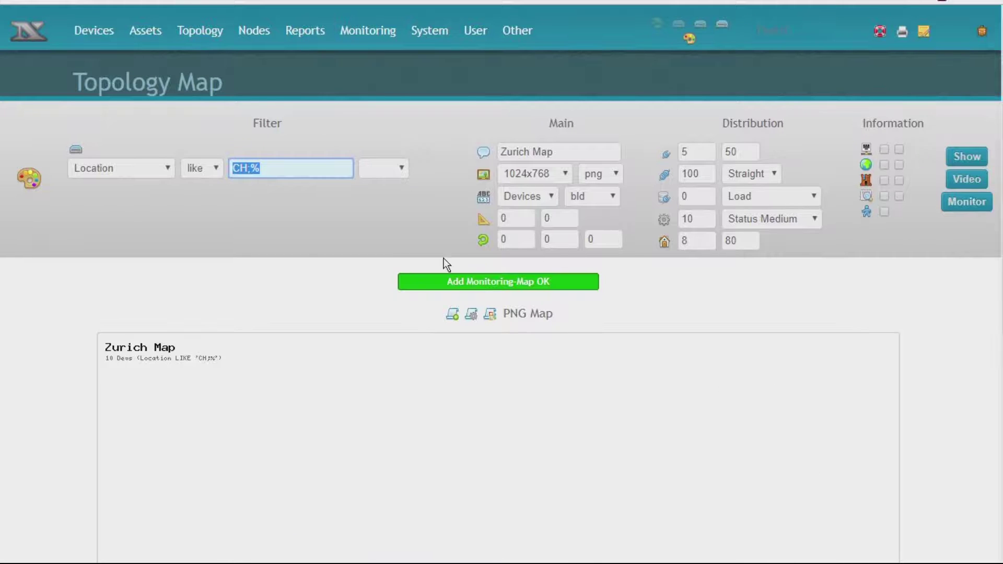
- View the Zurich map under Monitoring > Map with OK status on its devices
{"action": "mouse_move", "coordinate": [371, 32]}
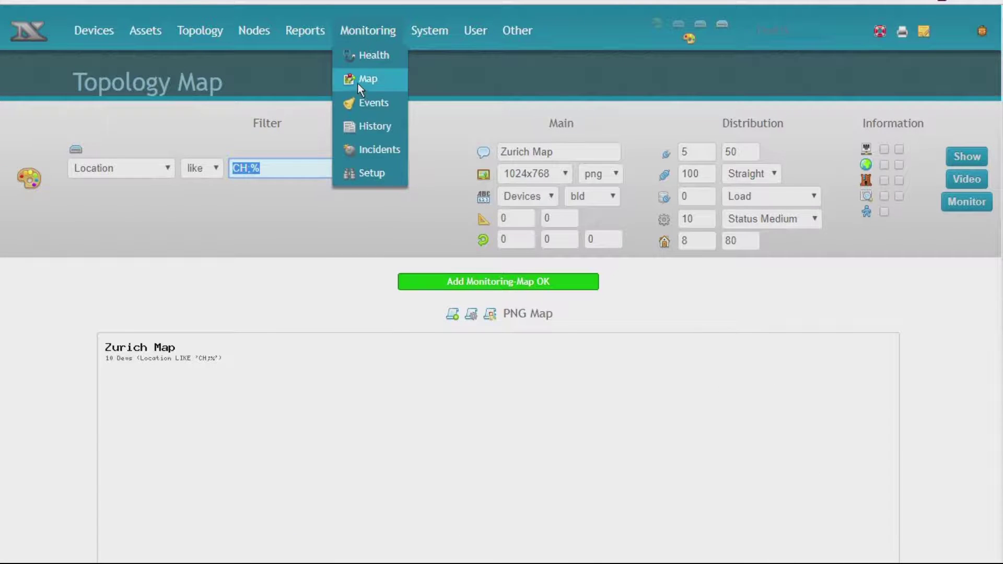
{"action": "left_click", "coordinate": [357, 80]}
{"action": "scroll", "coordinate": [454, 248], "scroll_direction": "down", "scroll_amount": 5}
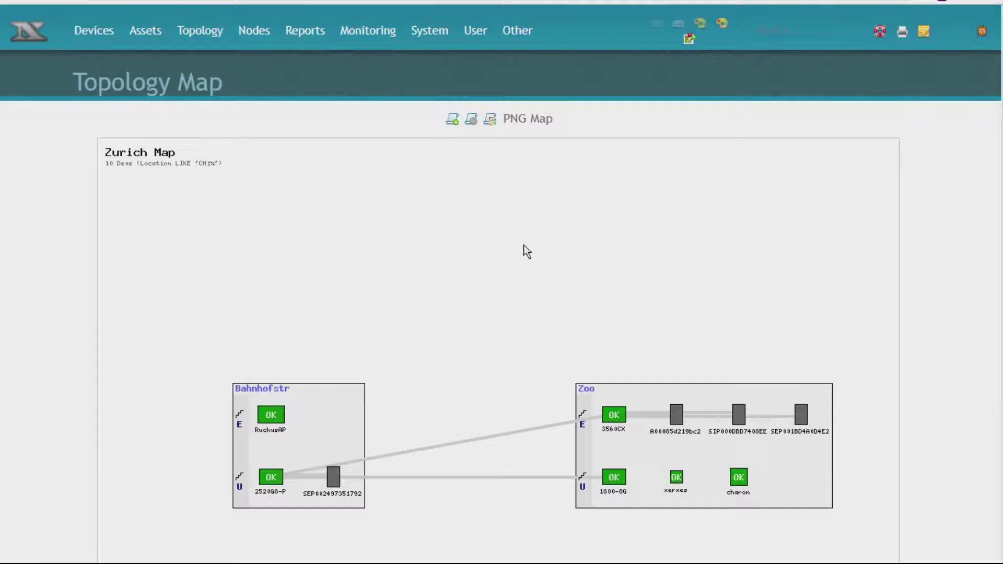
- Redraw the Zurich map at 640x480 size with distribution 50
{"action": "left_click", "coordinate": [353, 85]}
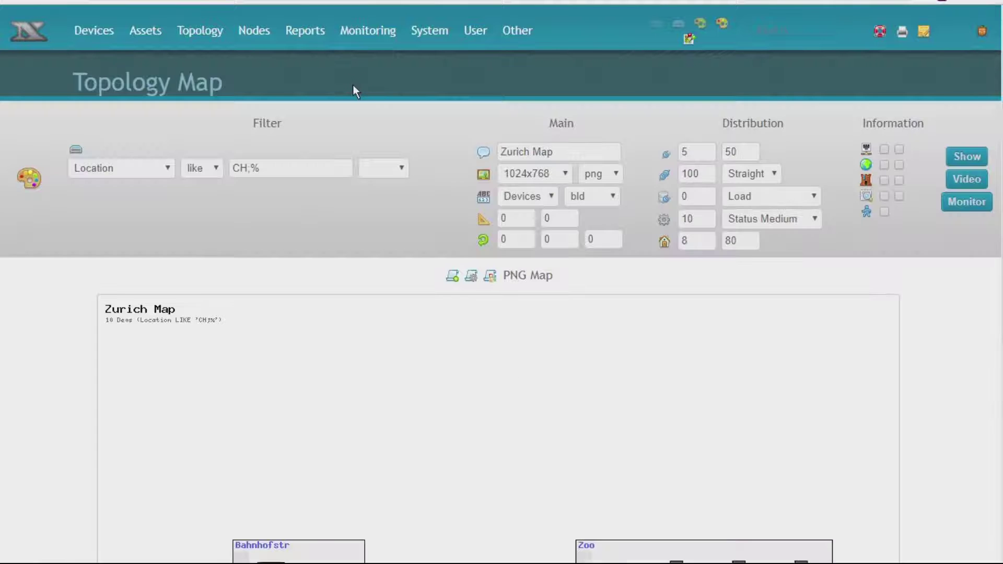
{"action": "left_click", "coordinate": [538, 175]}
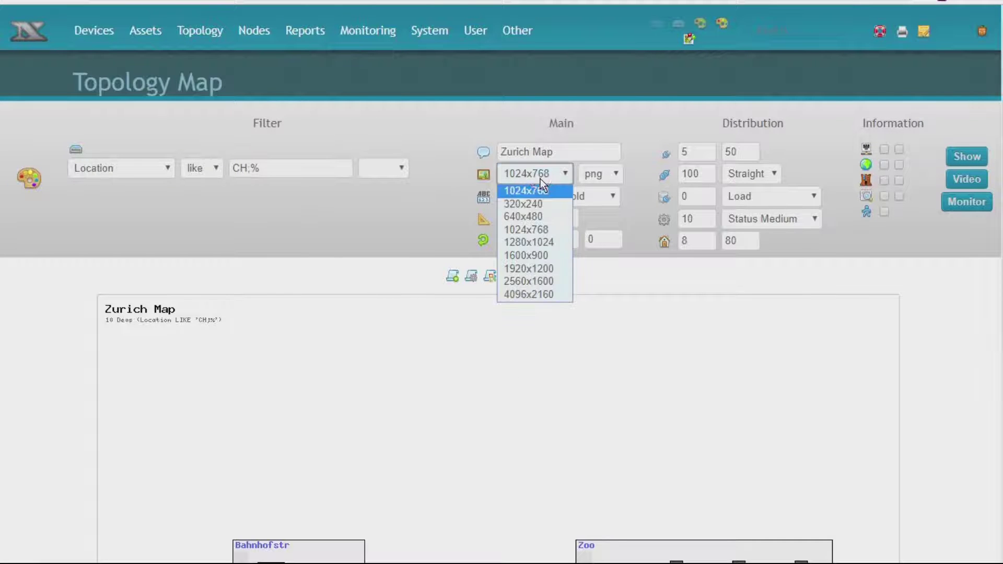
{"action": "left_click", "coordinate": [542, 217]}
{"action": "left_click", "coordinate": [949, 158]}
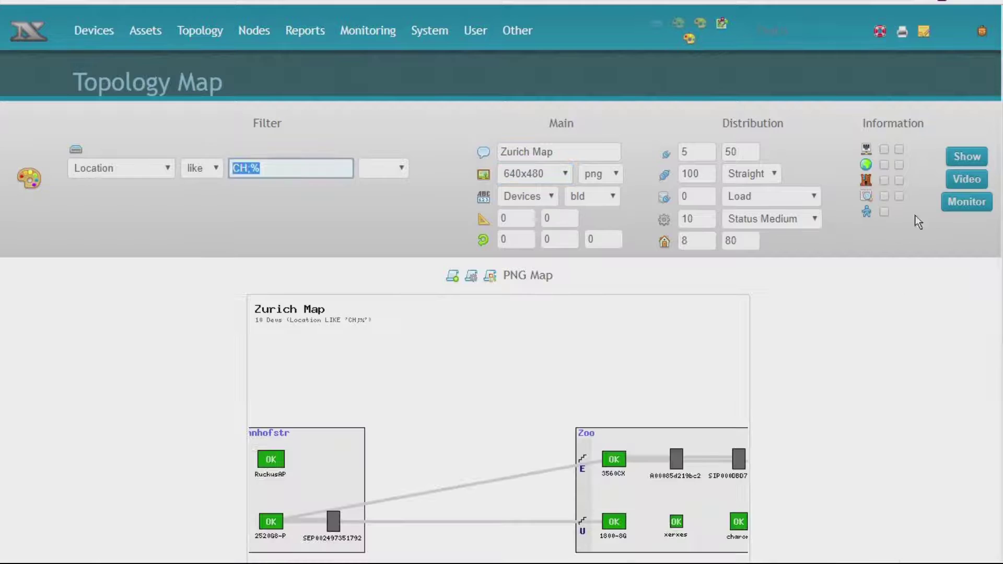
{"action": "left_click", "coordinate": [687, 175]}
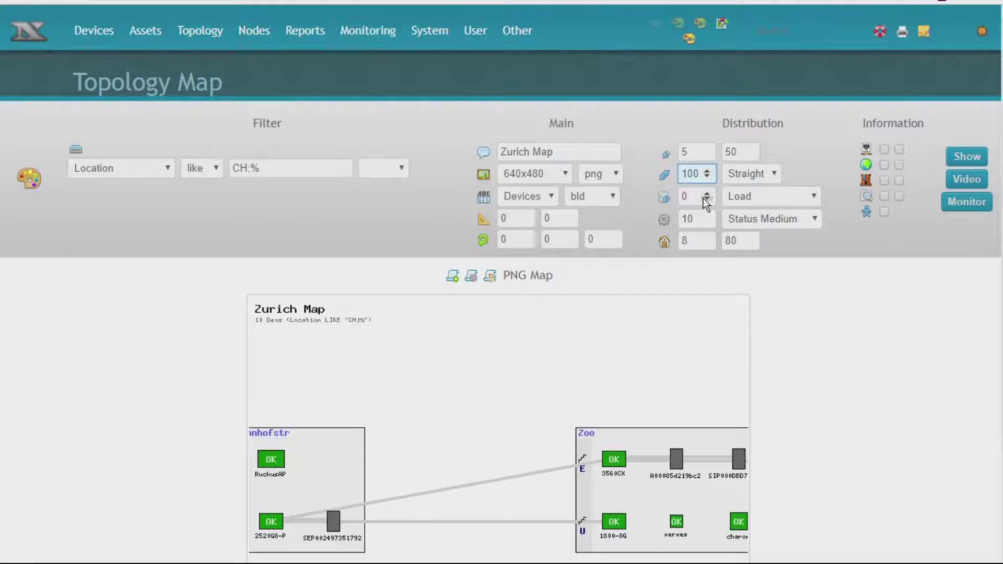
{"action": "key", "text": "Delete"}
{"action": "key", "text": "Delete"}
{"action": "type", "text": "5"}
{"action": "key", "text": "Return"}
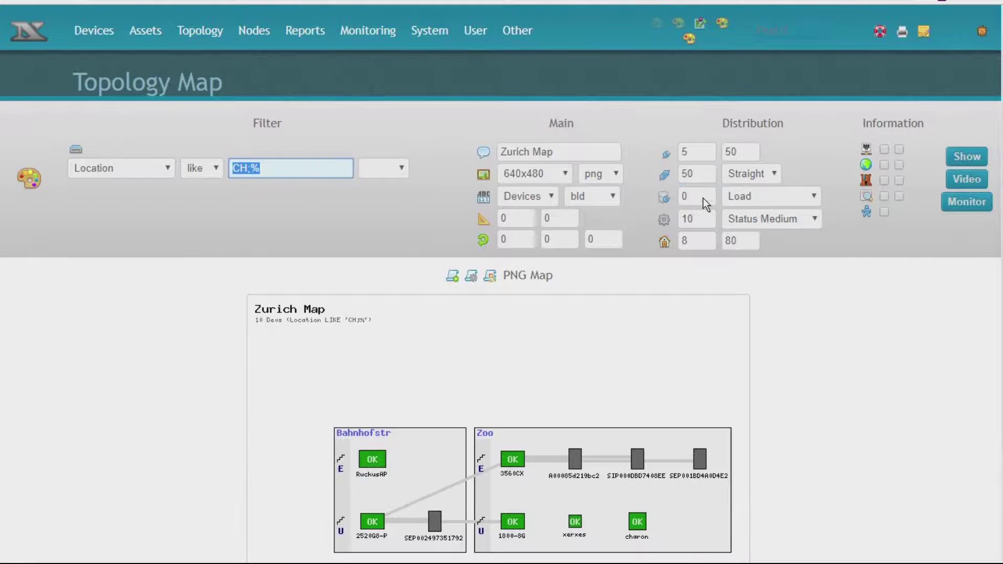
- Add the 640x480 Zurich map to monitoring and view it in Monitoring > Map
{"action": "left_click", "coordinate": [952, 202]}
{"action": "mouse_move", "coordinate": [364, 23]}
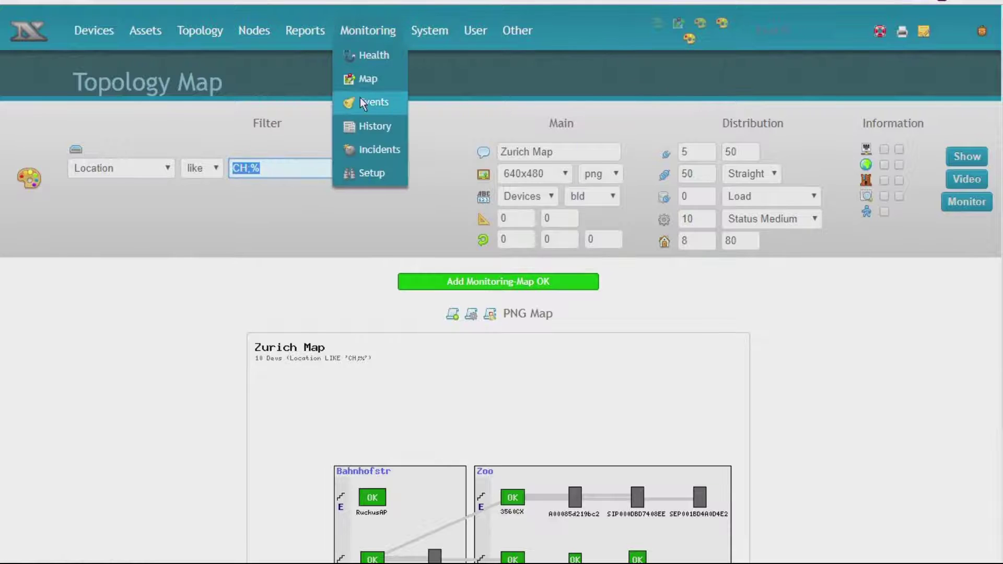
{"action": "left_click", "coordinate": [366, 82]}
{"action": "scroll", "coordinate": [490, 303], "scroll_direction": "down", "scroll_amount": 5}
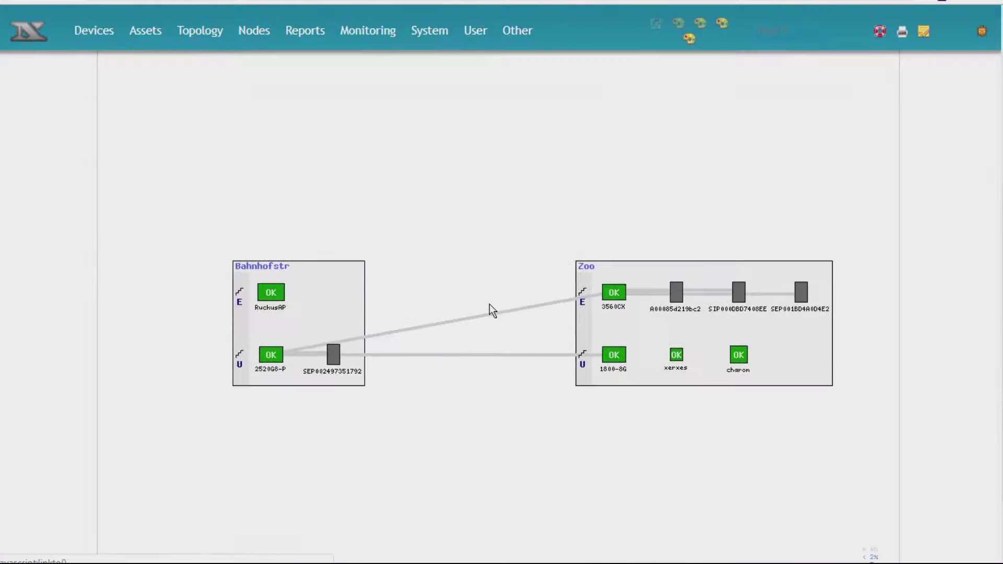
- Delete the Size 1024 Zurich Map from the monitored maps, leaving the 640 version
{"action": "scroll", "coordinate": [490, 304], "scroll_direction": "up", "scroll_amount": 5}
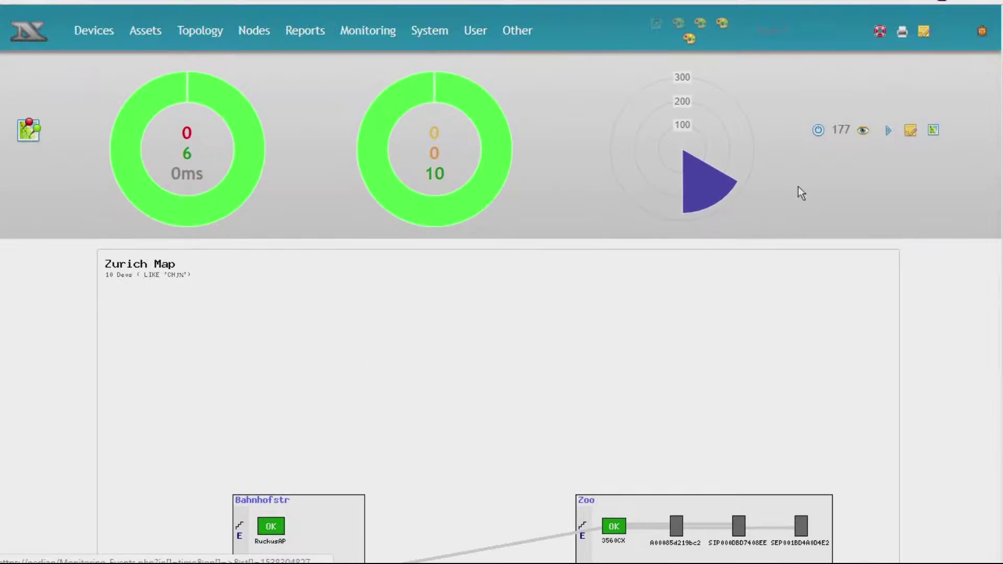
{"action": "left_click", "coordinate": [910, 130]}
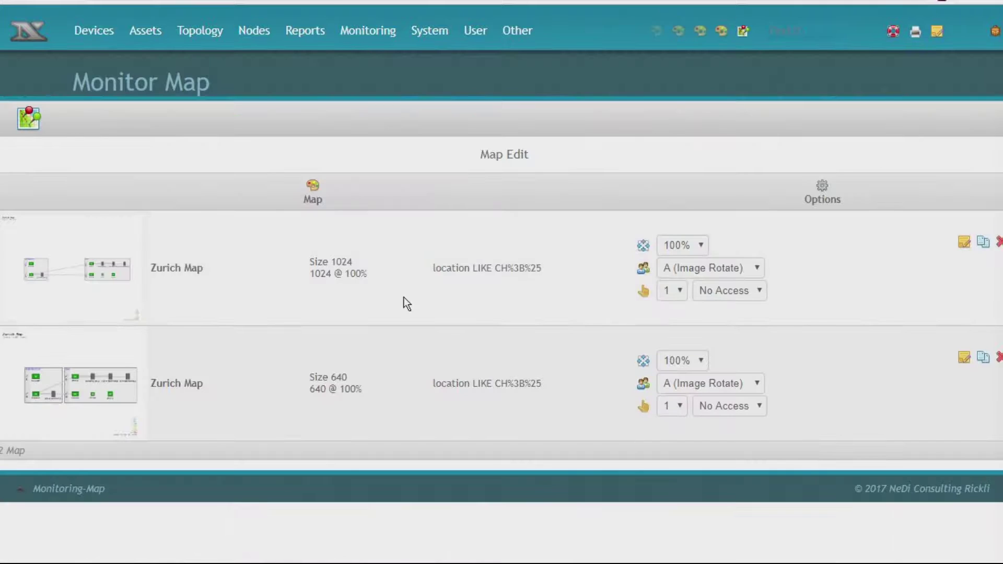
{"action": "left_click", "coordinate": [999, 243]}
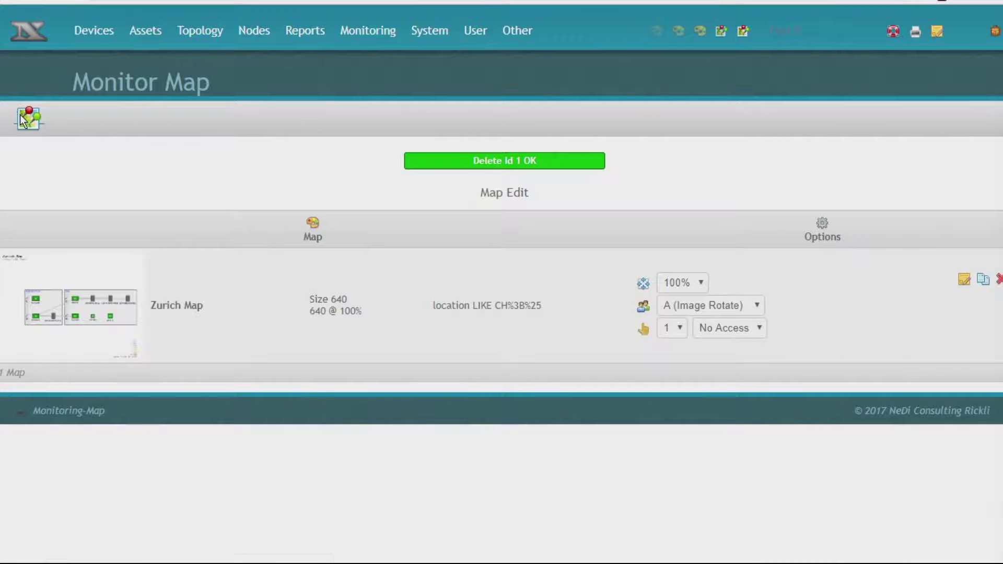
{"action": "left_click", "coordinate": [22, 119]}
{"action": "scroll", "coordinate": [615, 320], "scroll_direction": "down", "scroll_amount": 3}
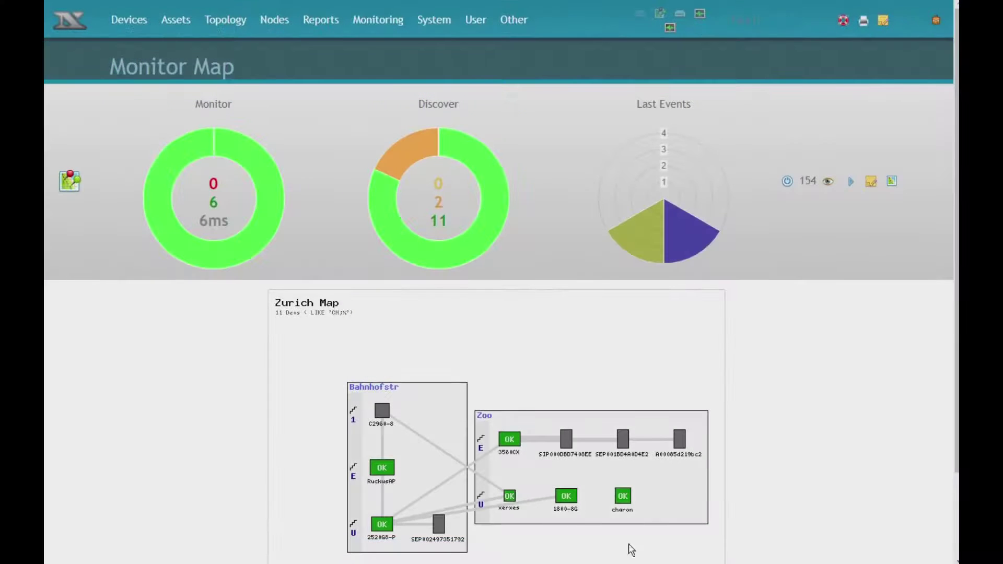
- Show the Events Summary and Total Nodes graphs from the Total Graphs category
{"action": "mouse_move", "coordinate": [124, 21]}
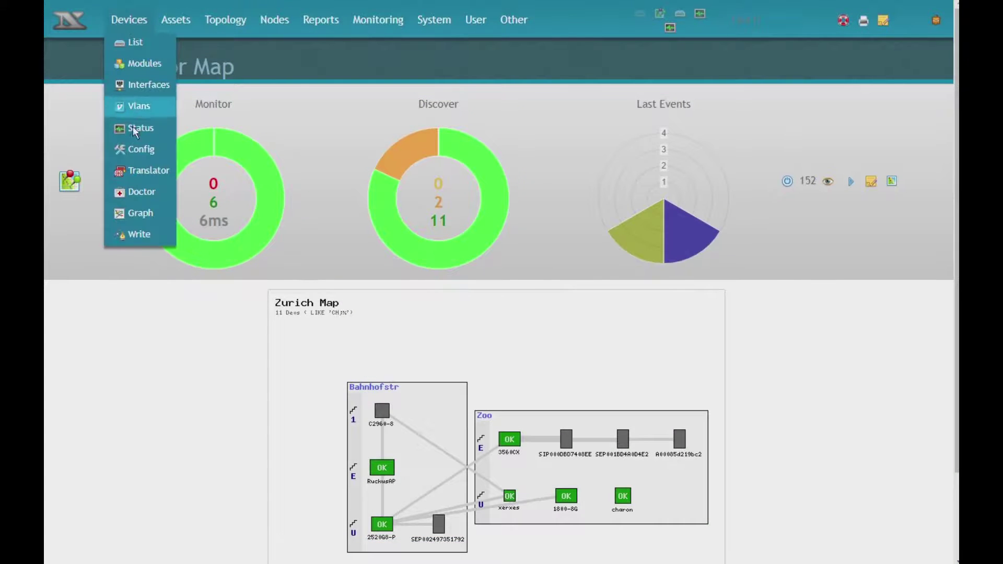
{"action": "left_click", "coordinate": [145, 212]}
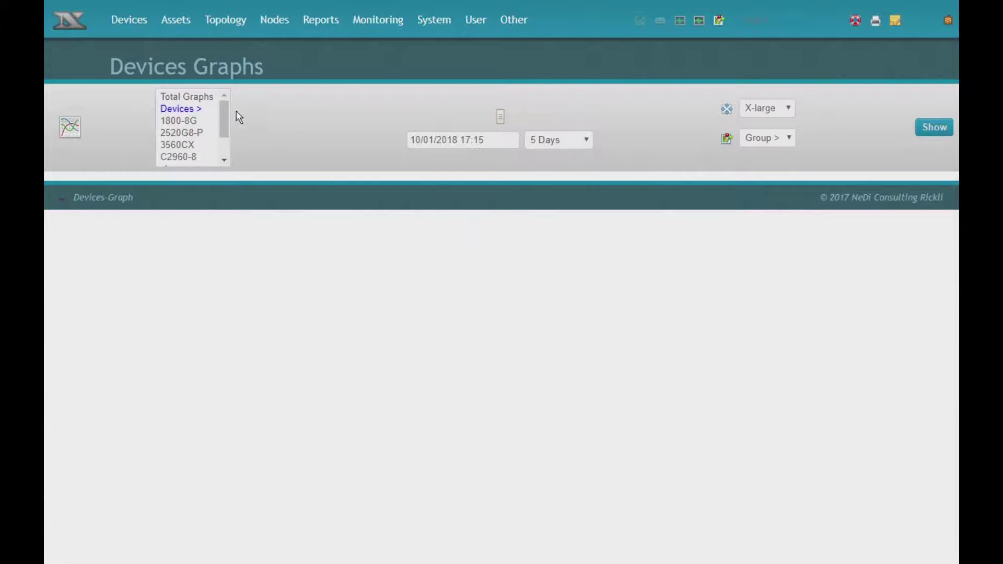
{"action": "left_click", "coordinate": [187, 97]}
{"action": "left_click", "coordinate": [279, 102]}
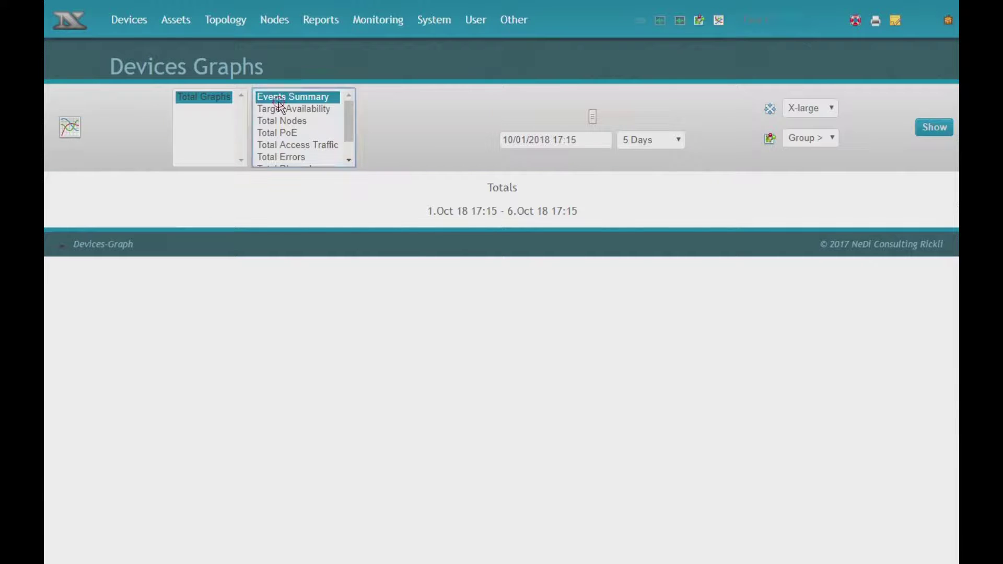
{"action": "left_click", "coordinate": [296, 122], "text": "ctrl"}
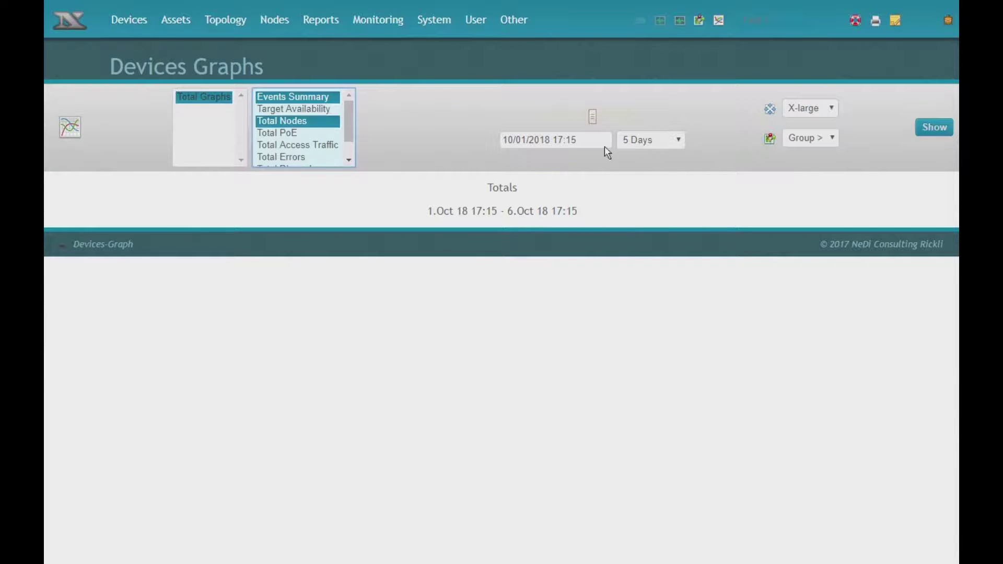
{"action": "left_click", "coordinate": [935, 127]}
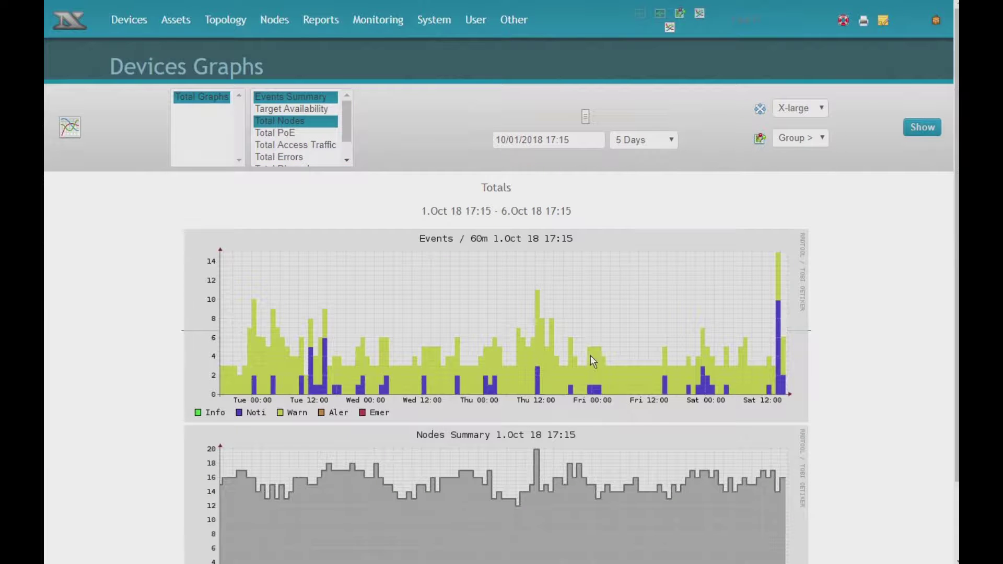
{"action": "scroll", "coordinate": [621, 345], "scroll_direction": "down", "scroll_amount": 2}
{"action": "scroll", "coordinate": [640, 363], "scroll_direction": "up", "scroll_amount": 2}
- Add the selected graphs to the monitoring dashboard in group a
{"action": "left_click", "coordinate": [798, 137]}
{"action": "left_click", "coordinate": [803, 166]}
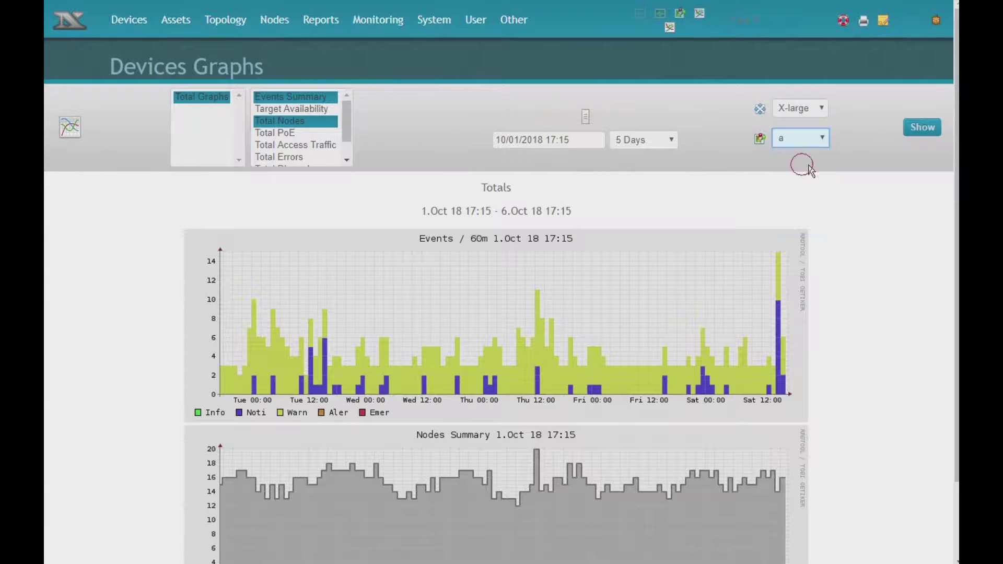
{"action": "left_click", "coordinate": [926, 133]}
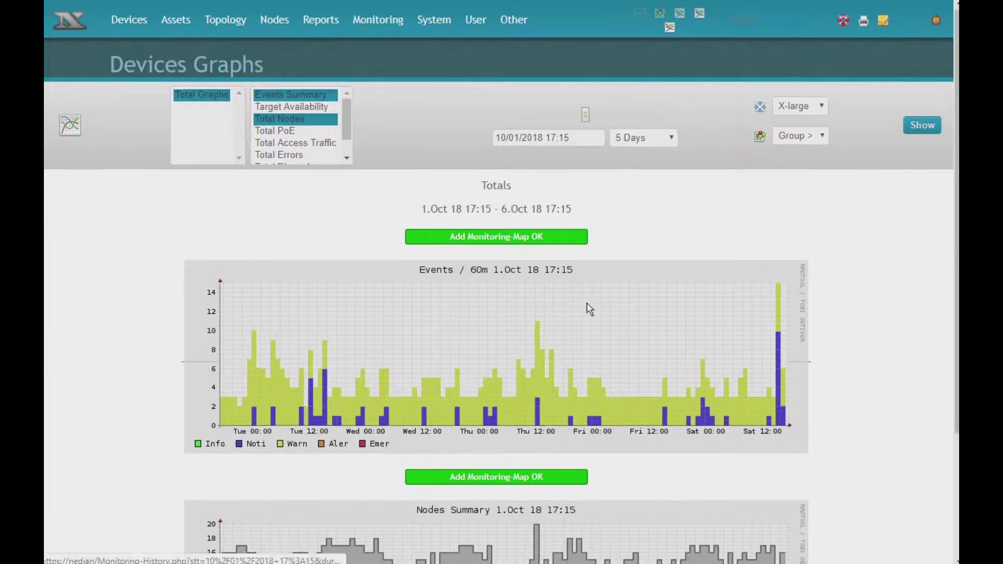
{"action": "scroll", "coordinate": [588, 309], "scroll_direction": "down", "scroll_amount": 3}
{"action": "scroll", "coordinate": [588, 308], "scroll_direction": "up", "scroll_amount": 3}
- Set the Events Summary and Monitor History graphs on the monitoring map to Large
{"action": "mouse_move", "coordinate": [397, 15]}
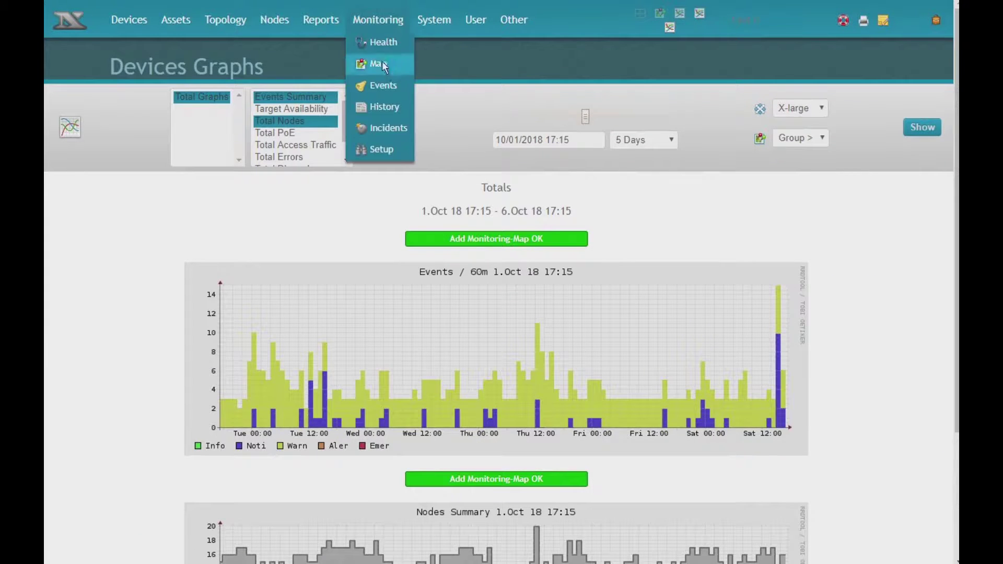
{"action": "left_click", "coordinate": [386, 63]}
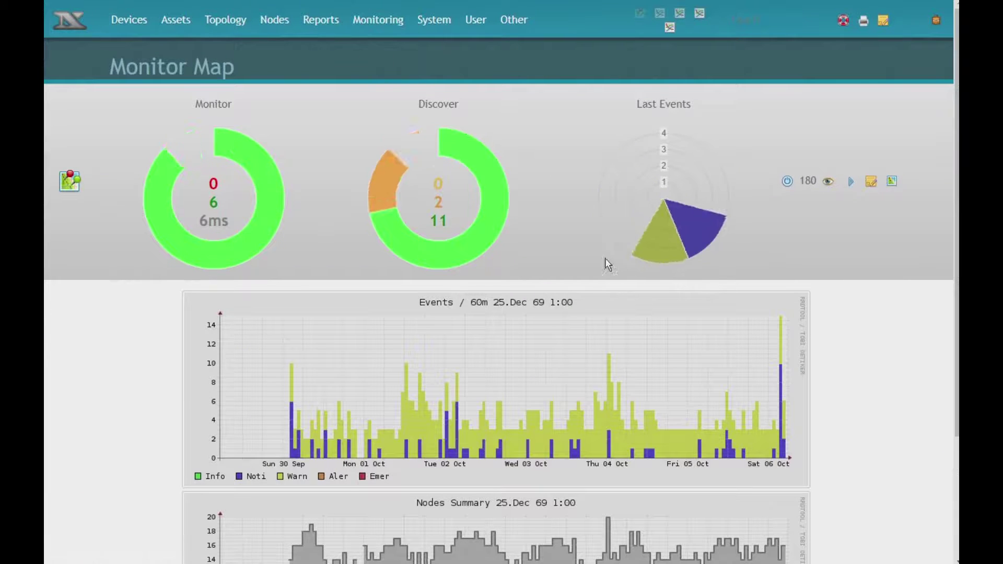
{"action": "scroll", "coordinate": [657, 348], "scroll_direction": "down", "scroll_amount": 3}
{"action": "scroll", "coordinate": [661, 355], "scroll_direction": "up", "scroll_amount": 3}
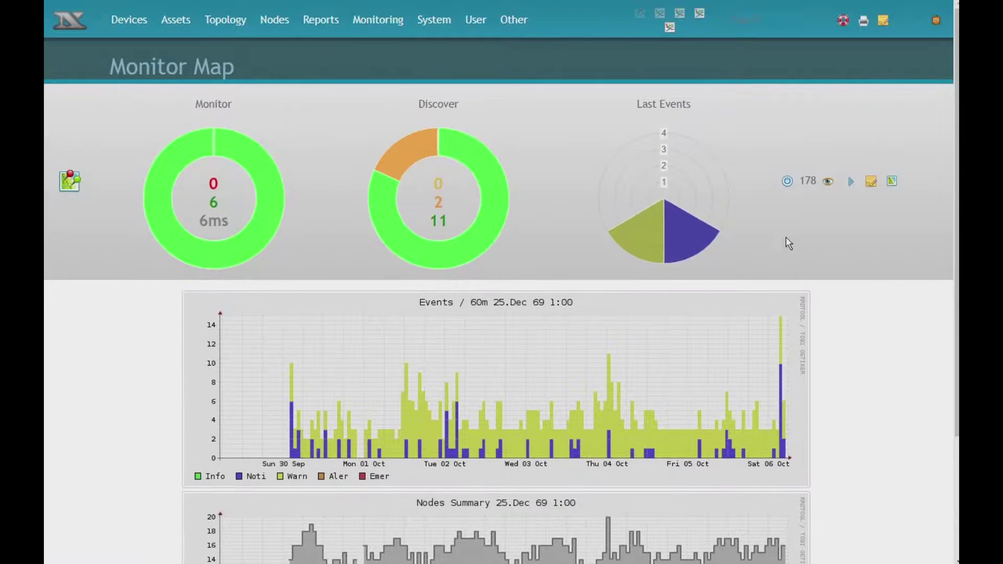
{"action": "left_click", "coordinate": [872, 182]}
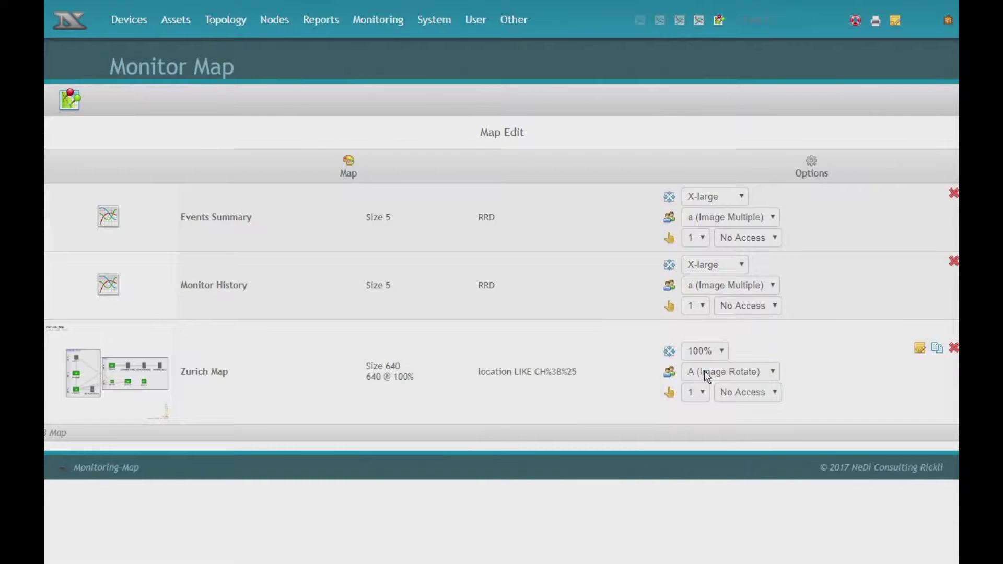
{"action": "left_click", "coordinate": [730, 203]}
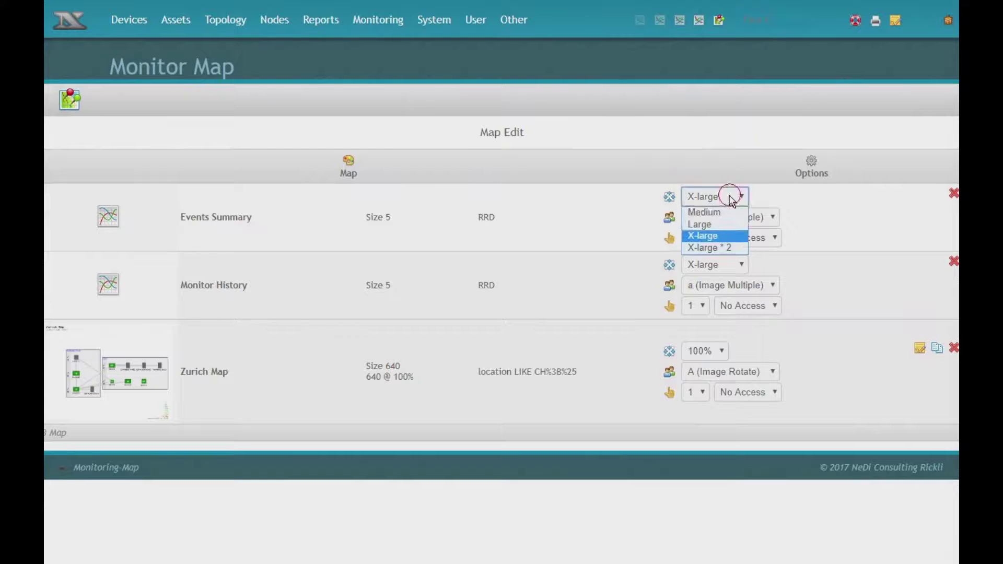
{"action": "left_click", "coordinate": [710, 225]}
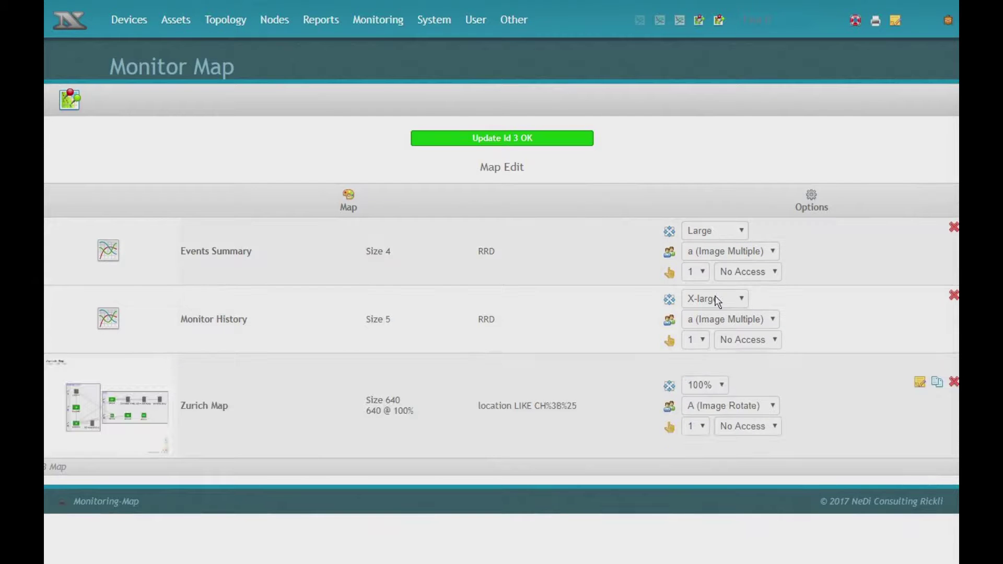
{"action": "left_click", "coordinate": [716, 299]}
{"action": "left_click", "coordinate": [713, 329]}
- Move Events Summary to order position 2 and return to the Monitor Map
{"action": "left_click", "coordinate": [696, 273]}
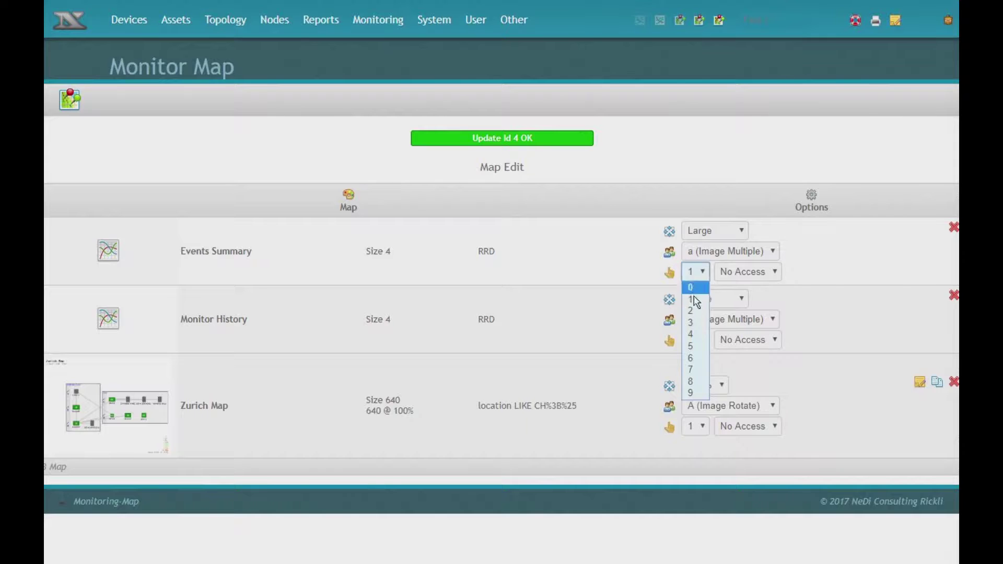
{"action": "left_click", "coordinate": [696, 301]}
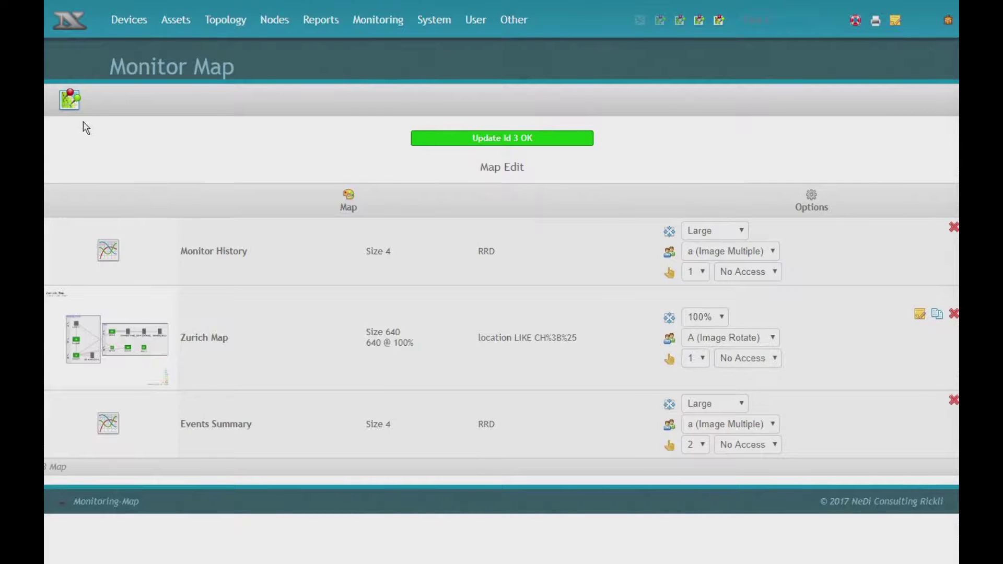
{"action": "left_click", "coordinate": [69, 100]}
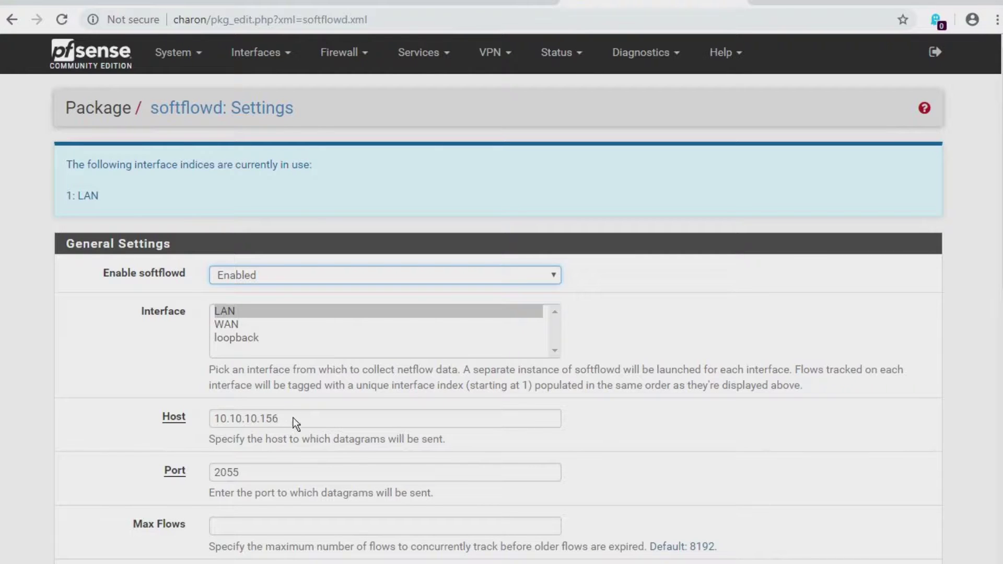
- Check softflowd's collector host 10.10.10.156 and port 2055 for LAN NetFlow export
{"action": "left_click_drag", "start_coordinate": [293, 418], "coordinate": [184, 416]}
{"action": "left_click", "coordinate": [140, 453]}
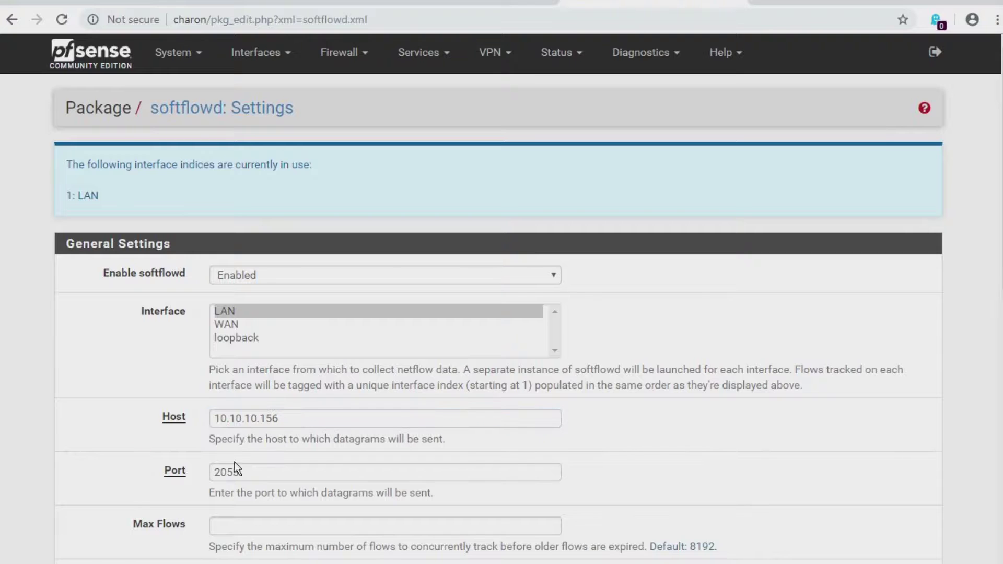
{"action": "double_click", "coordinate": [245, 472]}
{"action": "left_click", "coordinate": [638, 424]}
{"action": "scroll", "coordinate": [636, 425], "scroll_direction": "down", "scroll_amount": 15}
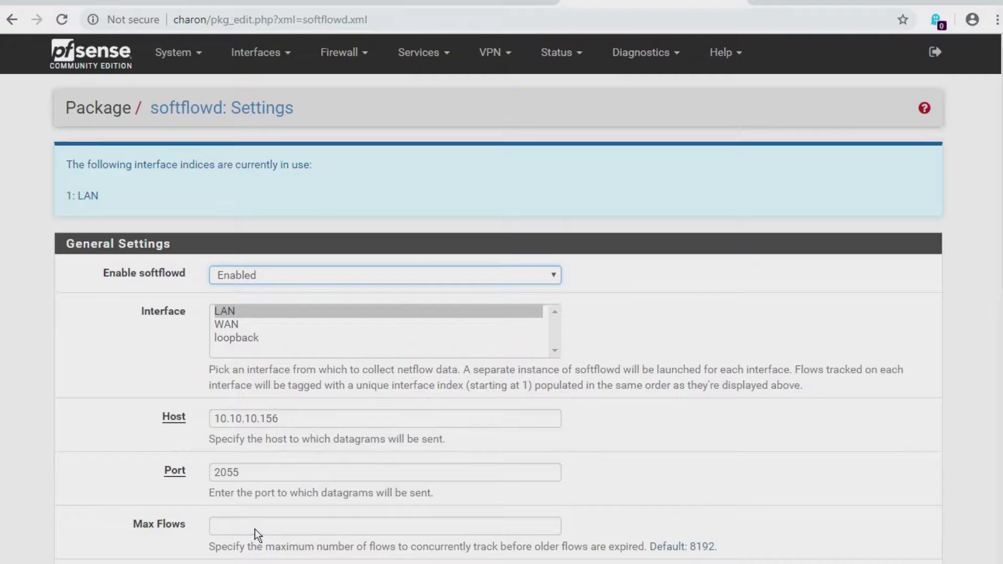
- Show the top 10 flows by bytes in Nodes Traffic with addresses resolved to organisation names
{"action": "left_click", "coordinate": [263, 2]}
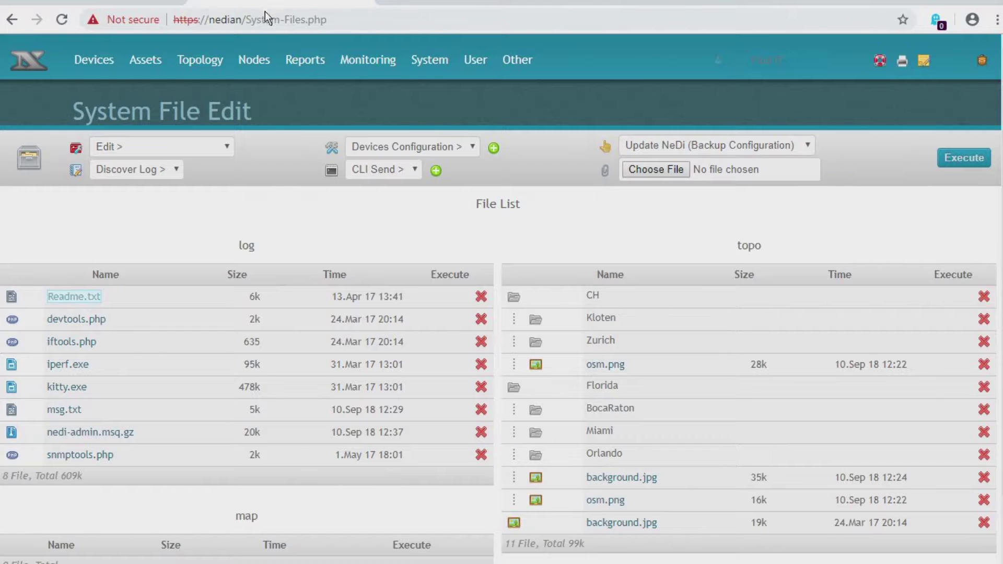
{"action": "mouse_move", "coordinate": [258, 60]}
{"action": "left_click", "coordinate": [245, 184]}
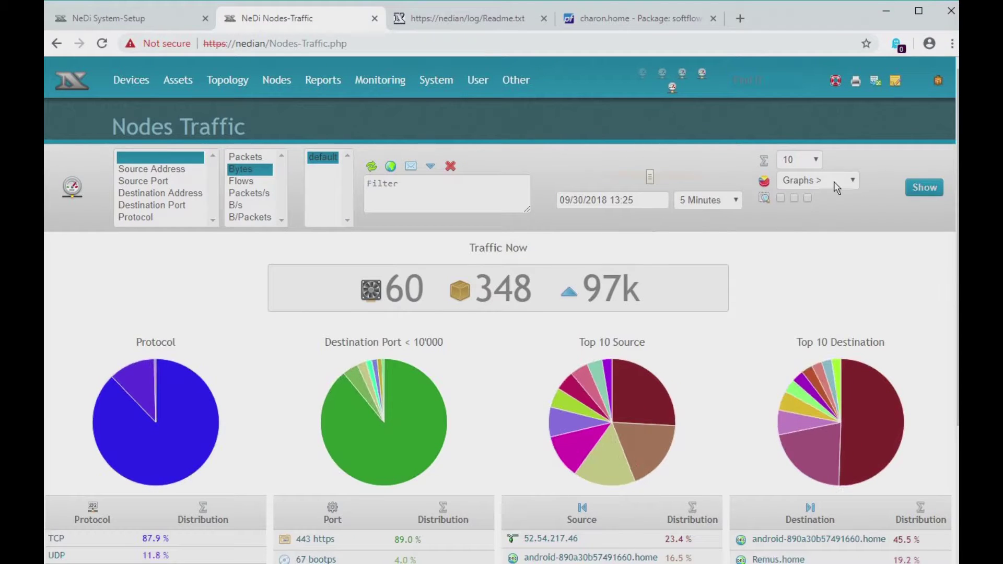
{"action": "left_click", "coordinate": [930, 188]}
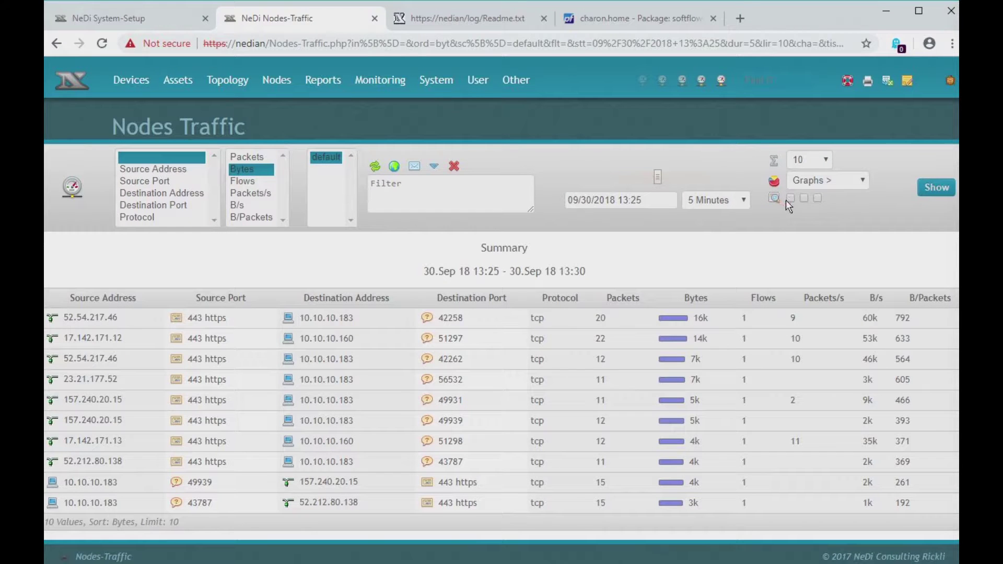
{"action": "left_click", "coordinate": [803, 199]}
{"action": "left_click", "coordinate": [931, 188]}
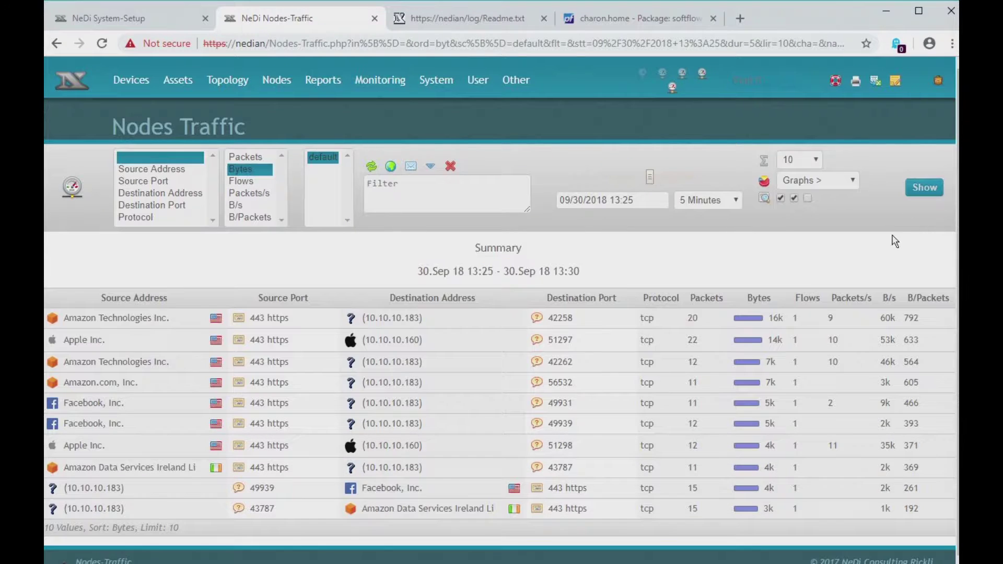
- Draw a Sankey chart grouped by Source and Destination Address, then reset the chart type to Graphs
{"action": "left_click", "coordinate": [816, 180]}
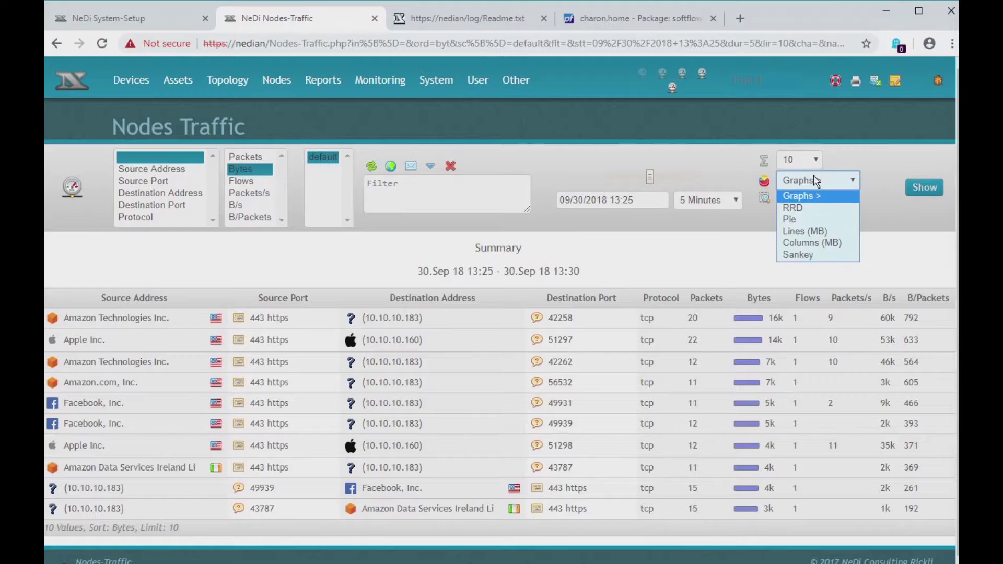
{"action": "left_click", "coordinate": [808, 256]}
{"action": "left_click", "coordinate": [167, 169]}
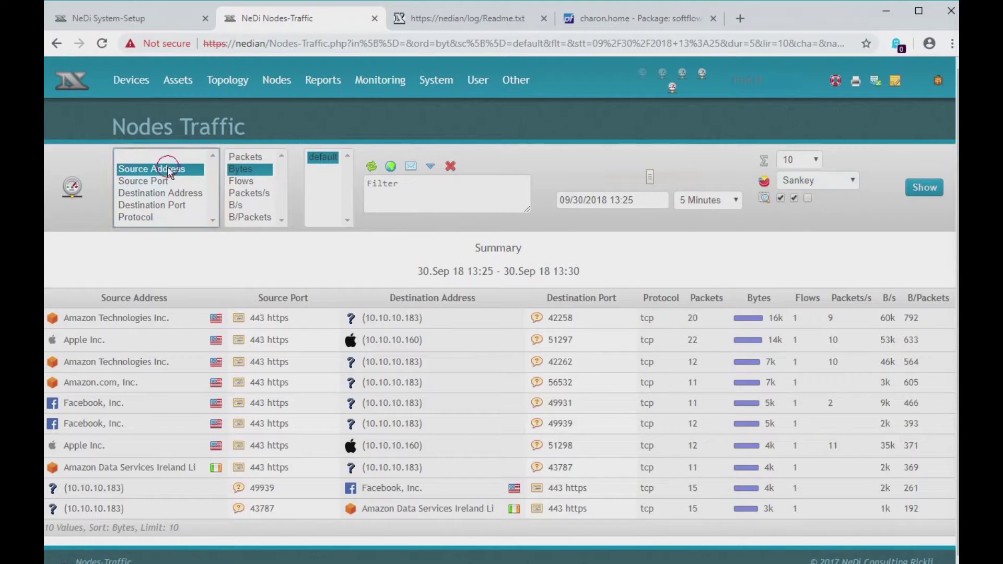
{"action": "left_click", "coordinate": [170, 192], "text": "ctrl"}
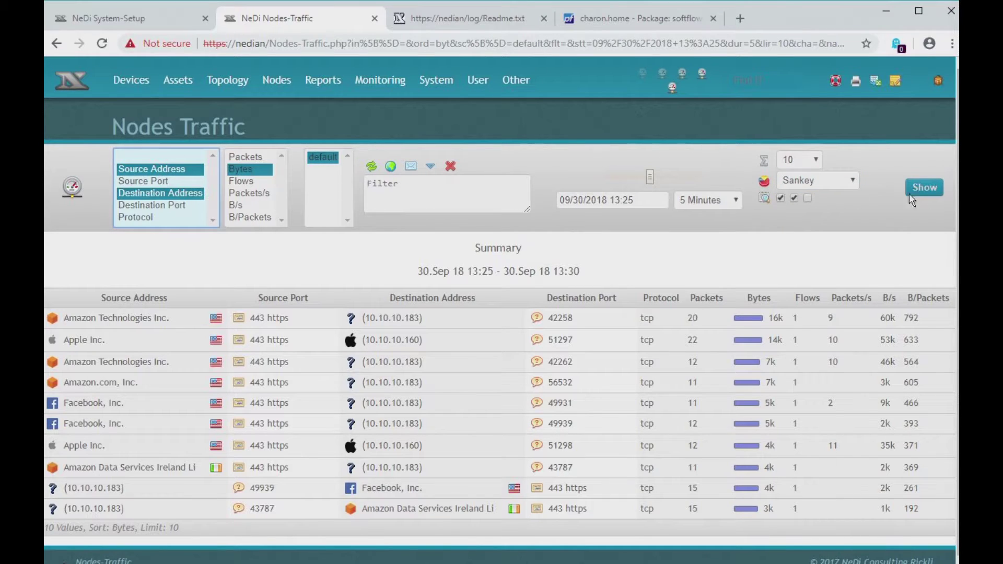
{"action": "left_click", "coordinate": [924, 190]}
{"action": "scroll", "coordinate": [607, 353], "scroll_direction": "down", "scroll_amount": 3}
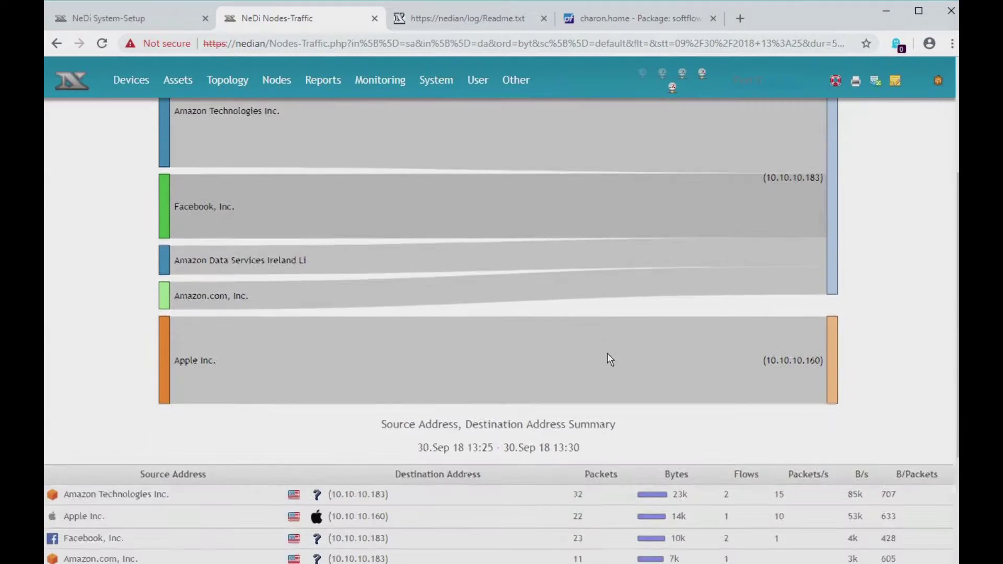
{"action": "scroll", "coordinate": [608, 355], "scroll_direction": "down", "scroll_amount": 3}
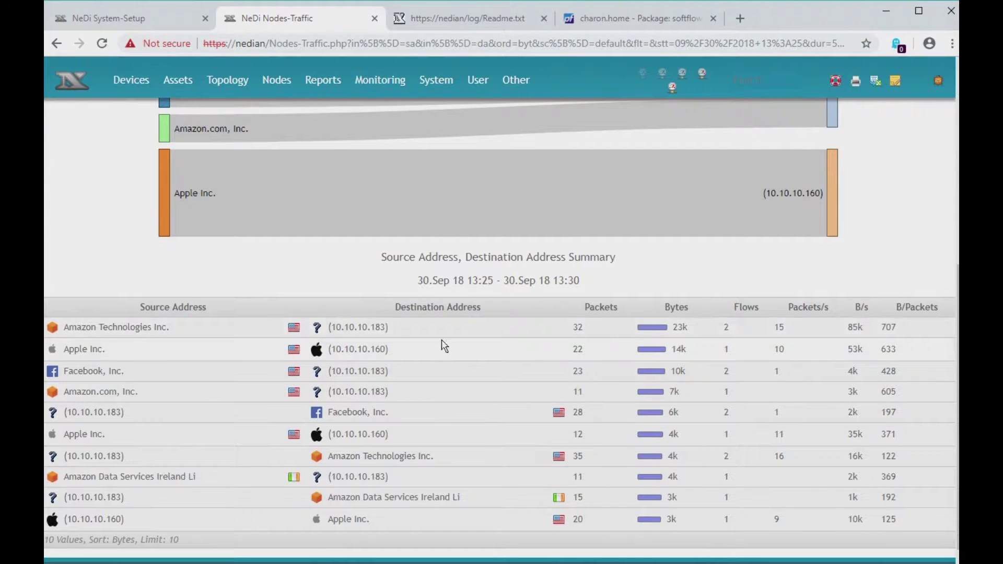
{"action": "scroll", "coordinate": [339, 326], "scroll_direction": "up", "scroll_amount": 6}
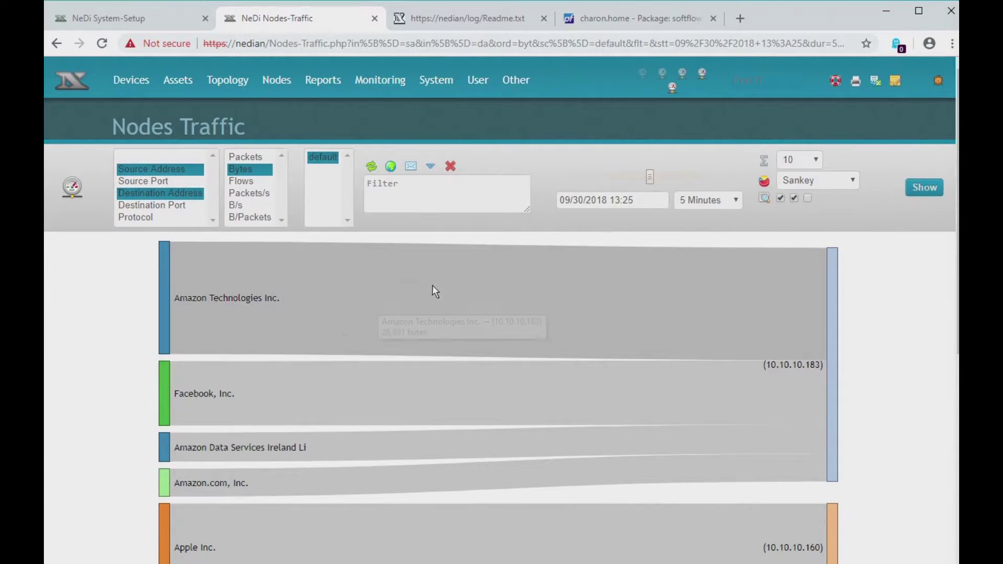
{"action": "left_click", "coordinate": [805, 179]}
{"action": "left_click", "coordinate": [808, 192]}
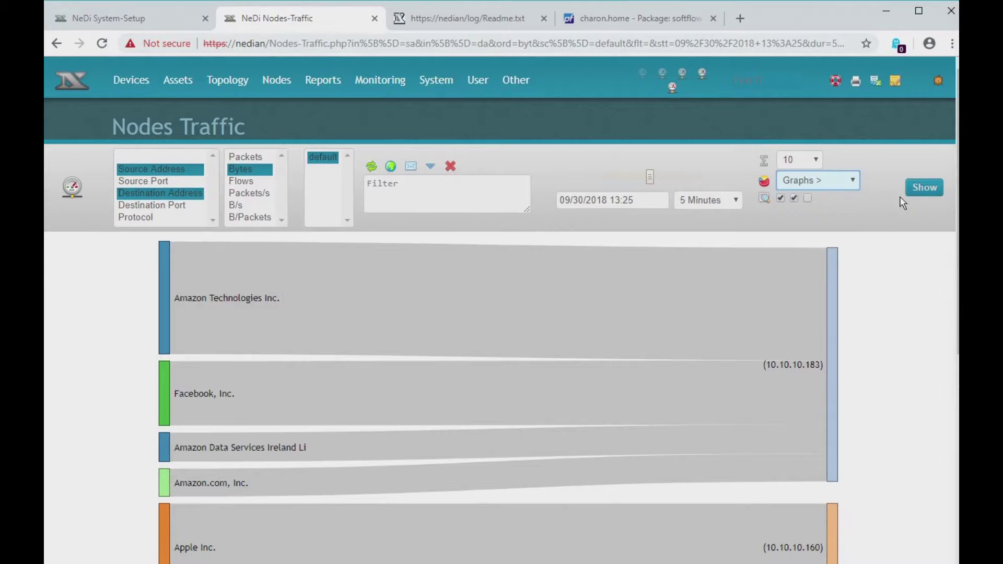
- Filter the traffic summary to host 10.10.10.183
{"action": "left_click", "coordinate": [923, 187]}
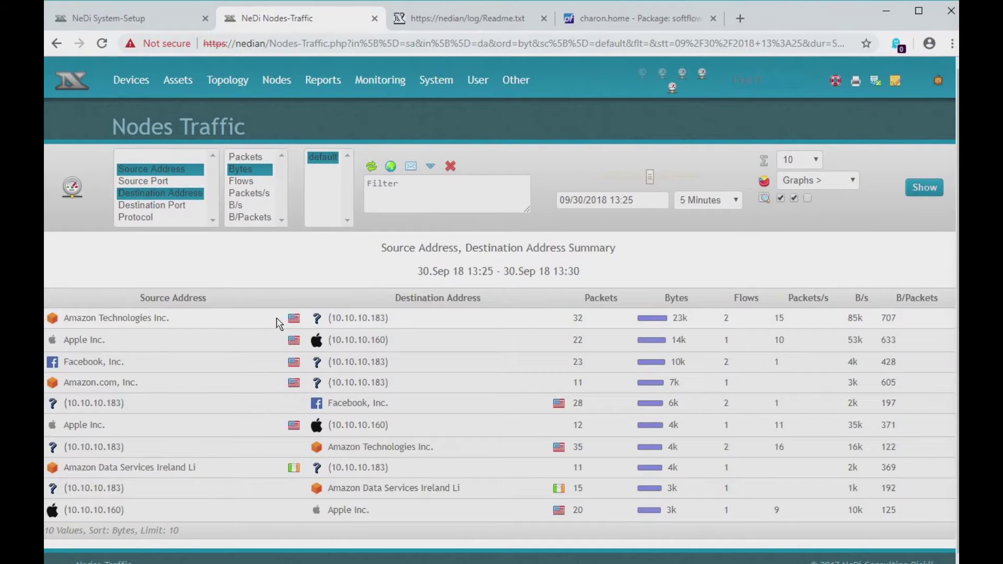
{"action": "left_click", "coordinate": [364, 319]}
{"action": "left_click", "coordinate": [364, 319]}
{"action": "left_click", "coordinate": [926, 184]}
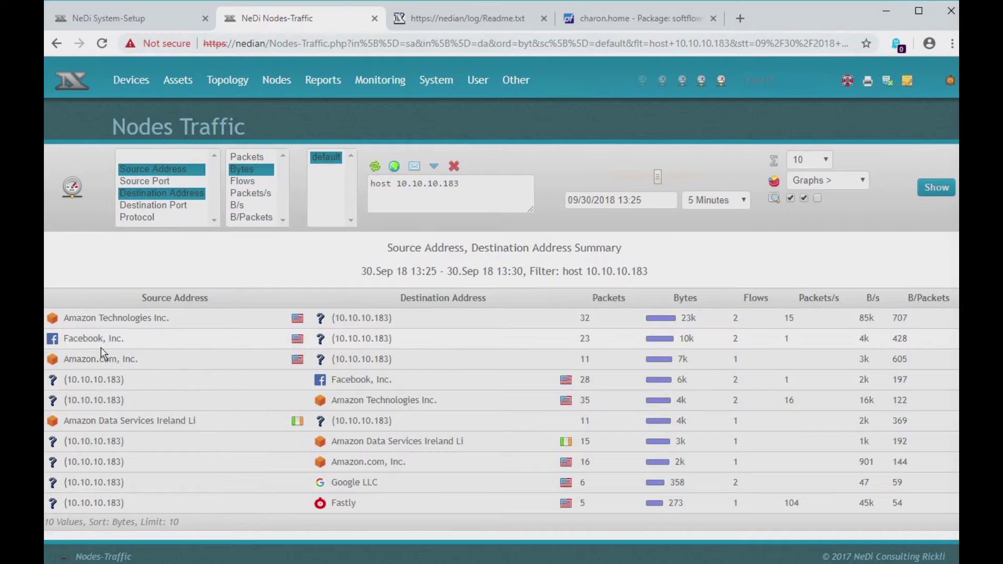
- Restrict to src host 10.10.10.183 and group by Destination Address and Destination Port
{"action": "left_click", "coordinate": [87, 380]}
{"action": "left_click", "coordinate": [135, 195]}
{"action": "left_click", "coordinate": [139, 206], "text": "ctrl"}
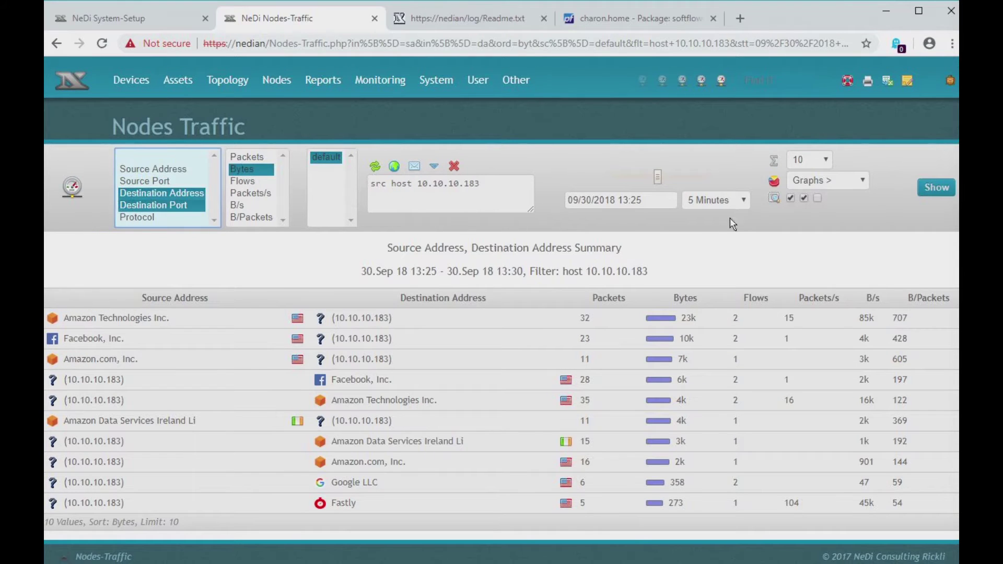
{"action": "left_click", "coordinate": [941, 189]}
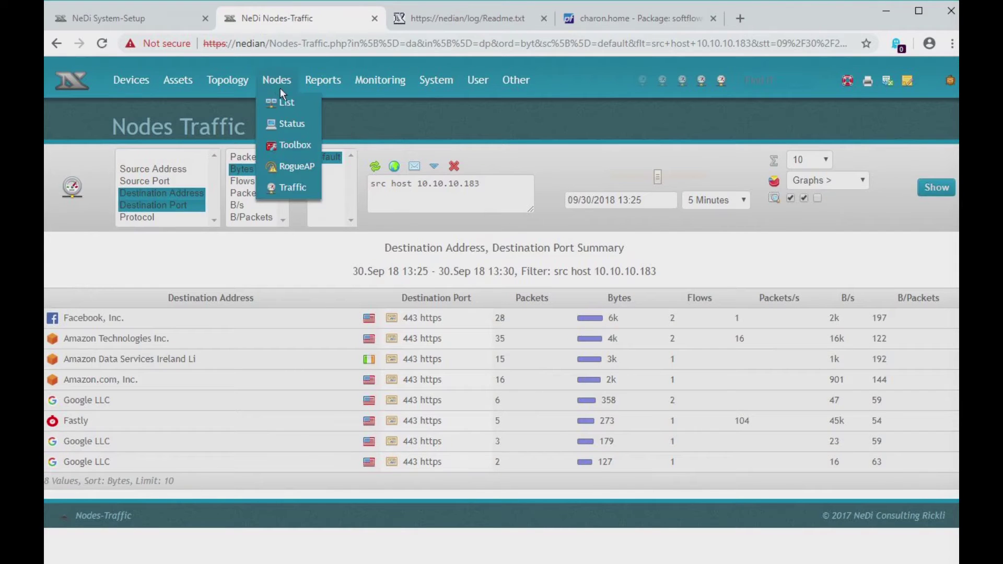
- List all discovered nodes and open the Traffic view for node 10.10.10.160 from its address menu
{"action": "left_click", "coordinate": [273, 100]}
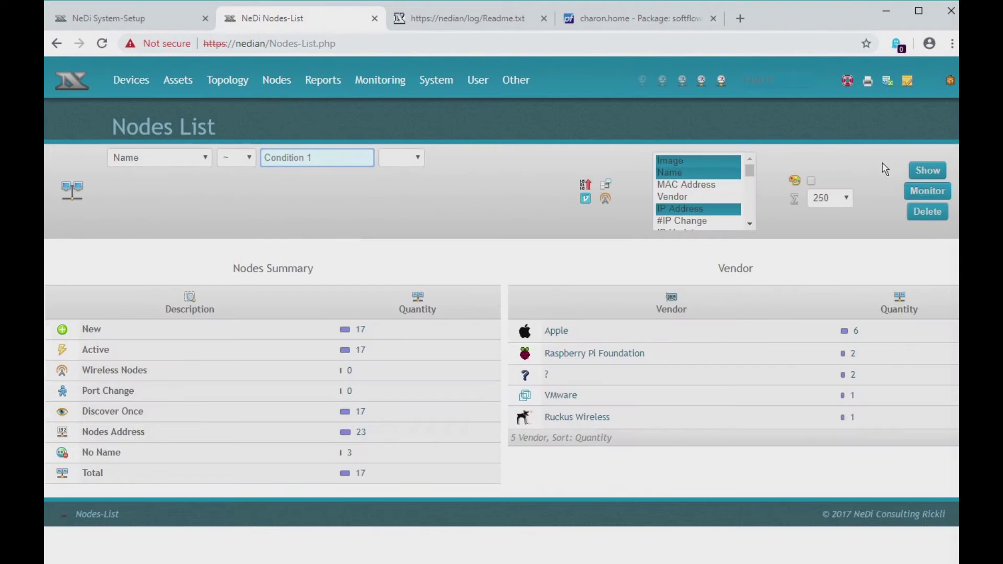
{"action": "left_click", "coordinate": [928, 171]}
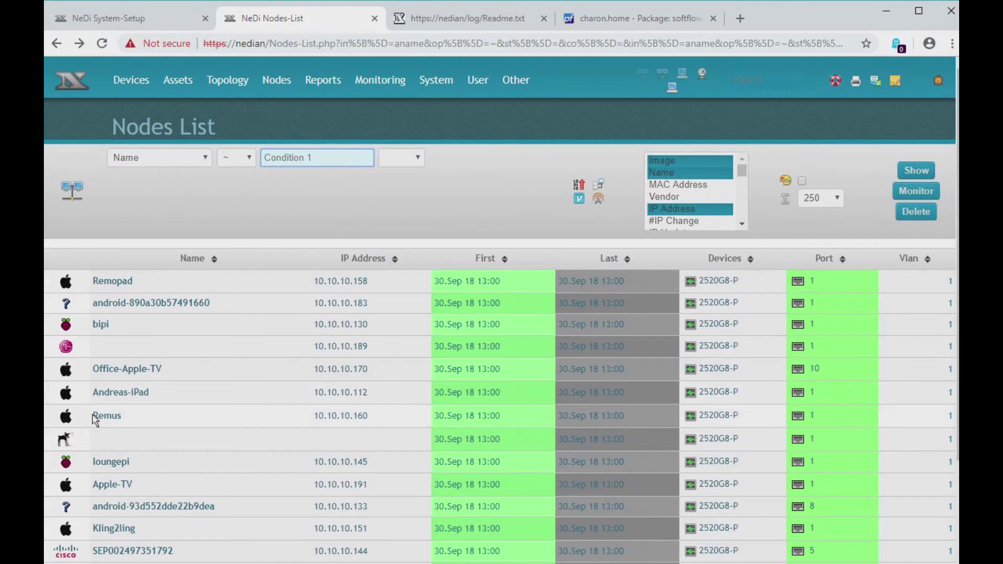
{"action": "left_click", "coordinate": [67, 420]}
{"action": "left_click", "coordinate": [62, 388]}
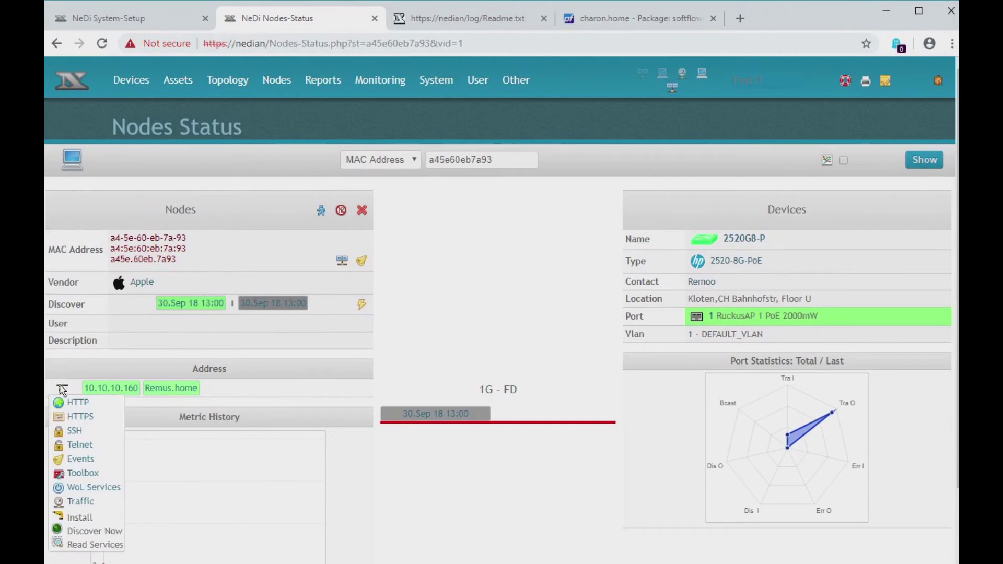
{"action": "left_click", "coordinate": [81, 502]}
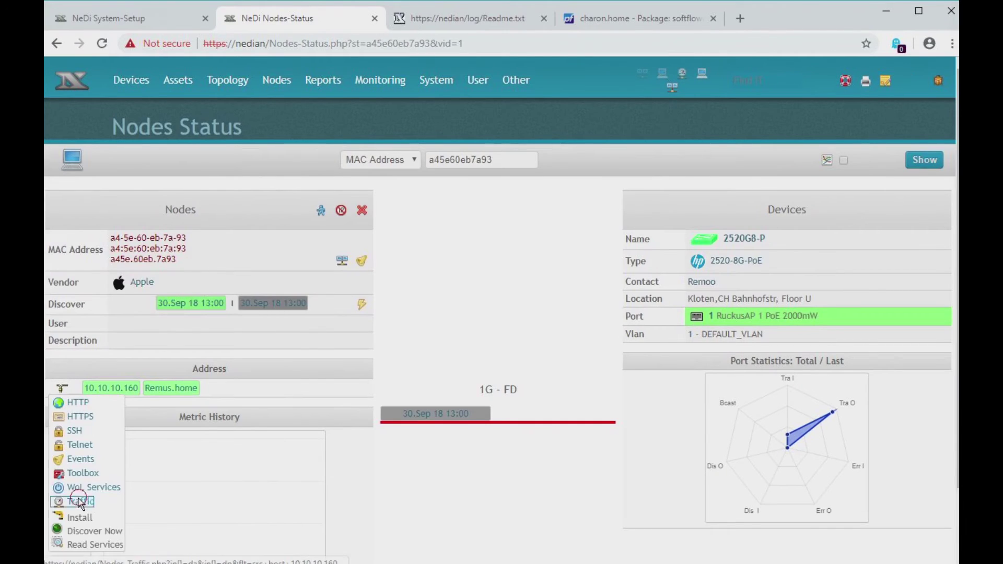